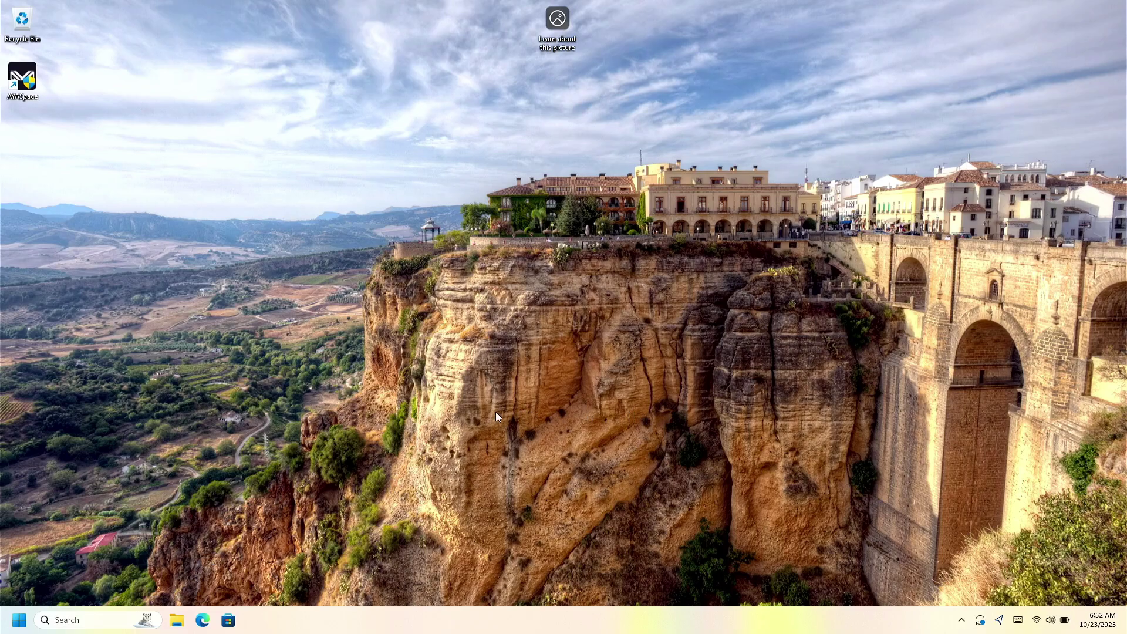
Step: Open Settings and check Windows Update, confirming Windows is up to date
{"action": "left_click", "coordinate": [19, 620]}
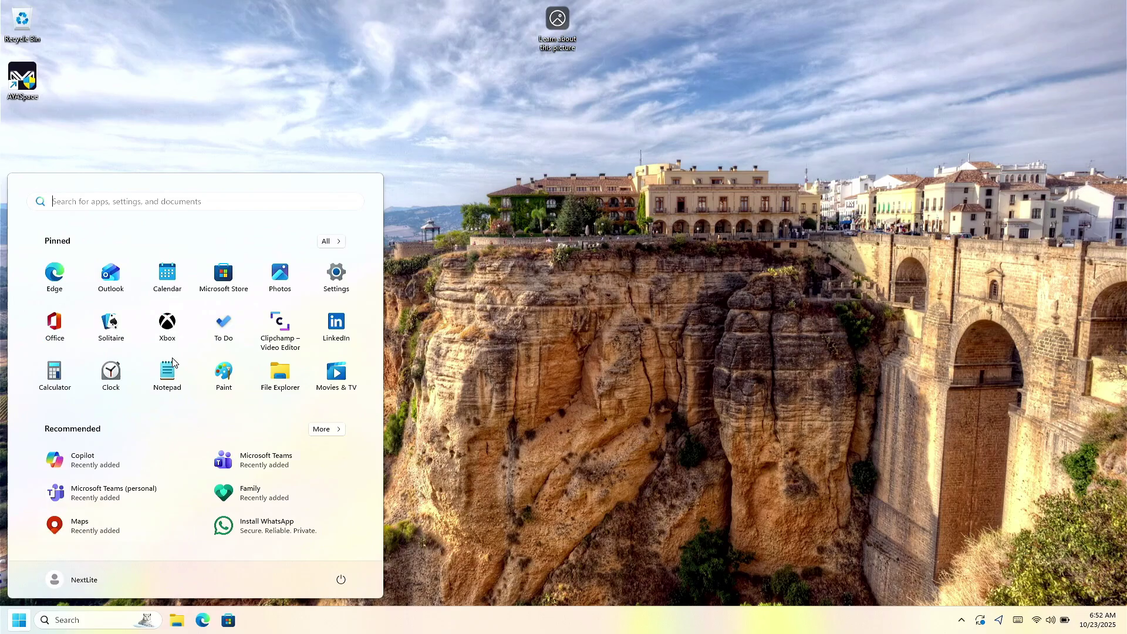
{"action": "left_click", "coordinate": [338, 281]}
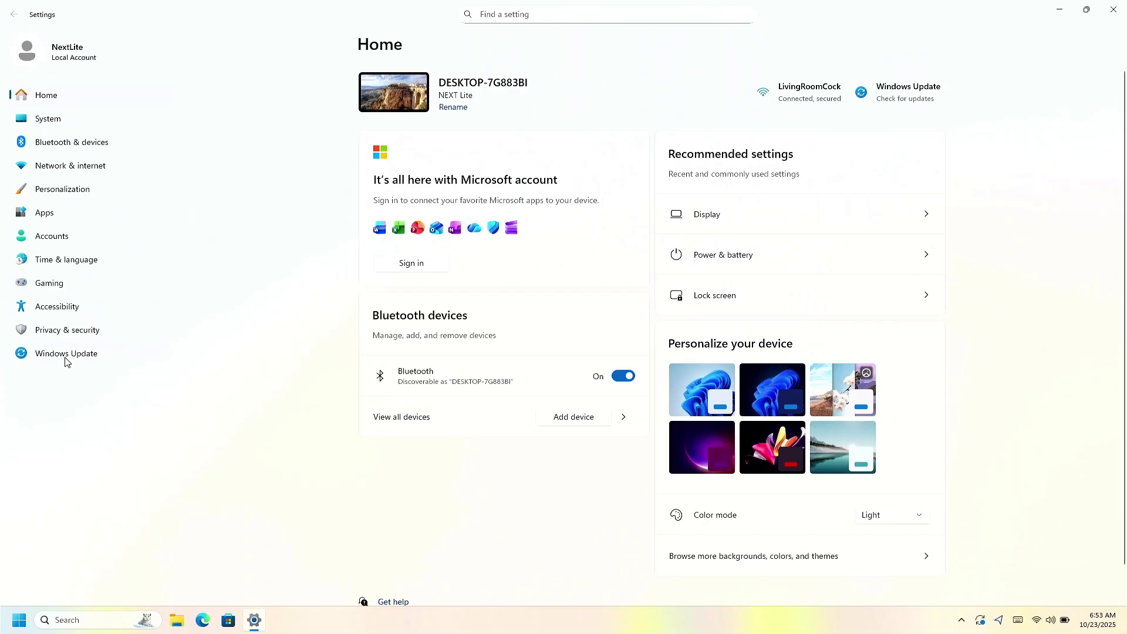
{"action": "left_click", "coordinate": [66, 357]}
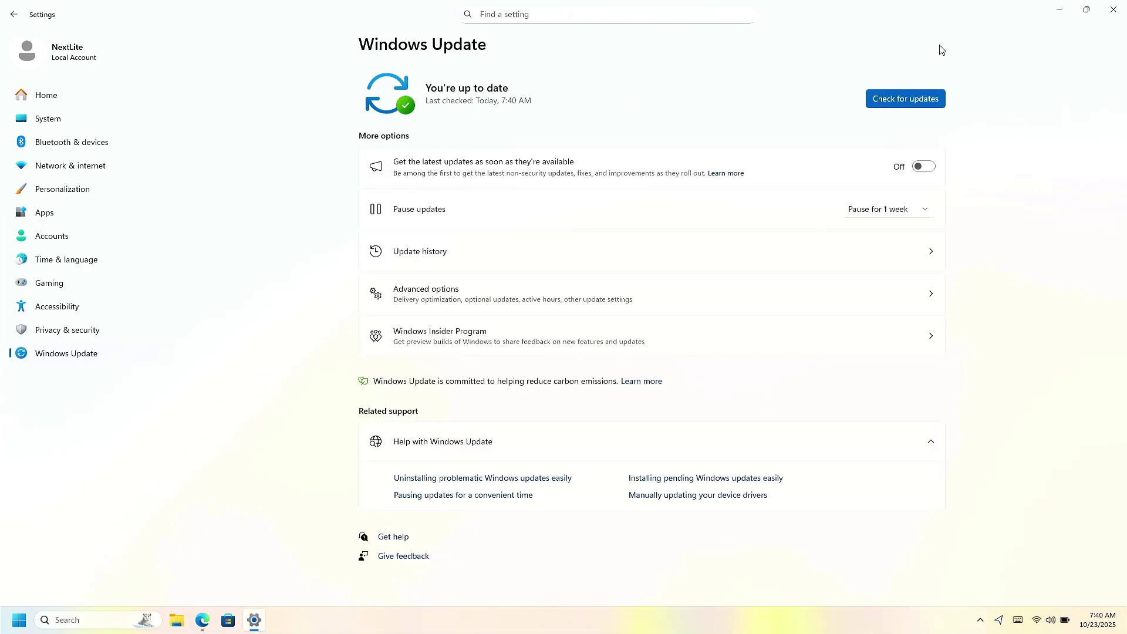
{"action": "left_click", "coordinate": [202, 620]}
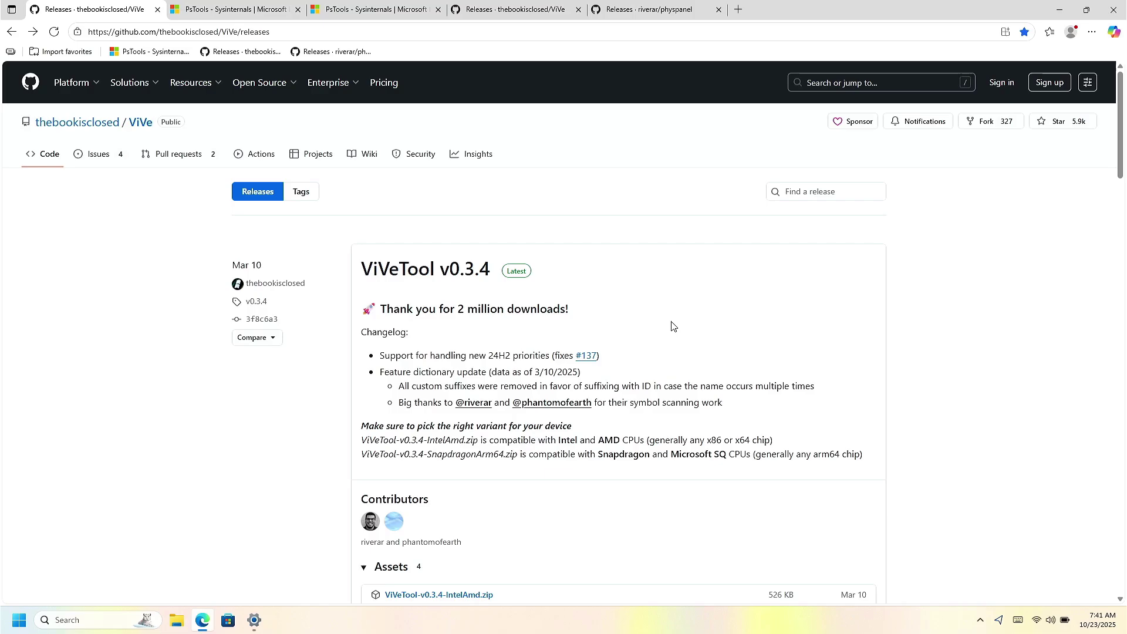
Step: Download the ViVeTool-v0.3.4-IntelAmd, PsTools Suite and physpanel x86_64 zips, then show them in Downloads
{"action": "scroll", "coordinate": [502, 303], "scroll_direction": "down", "scroll_amount": 2}
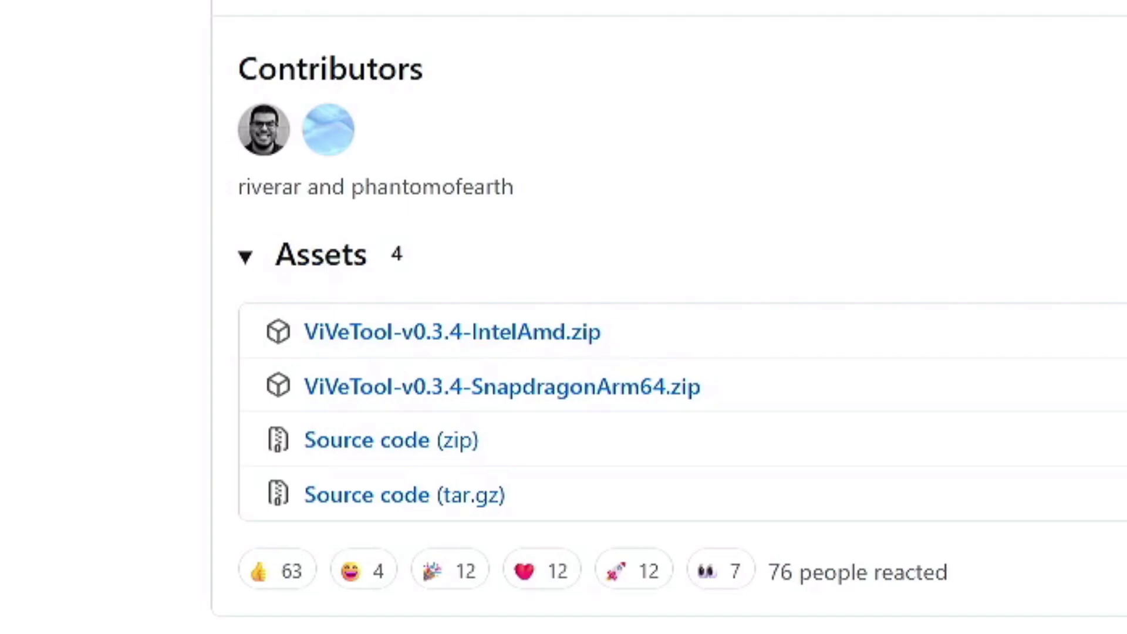
{"action": "left_click", "coordinate": [250, 10]}
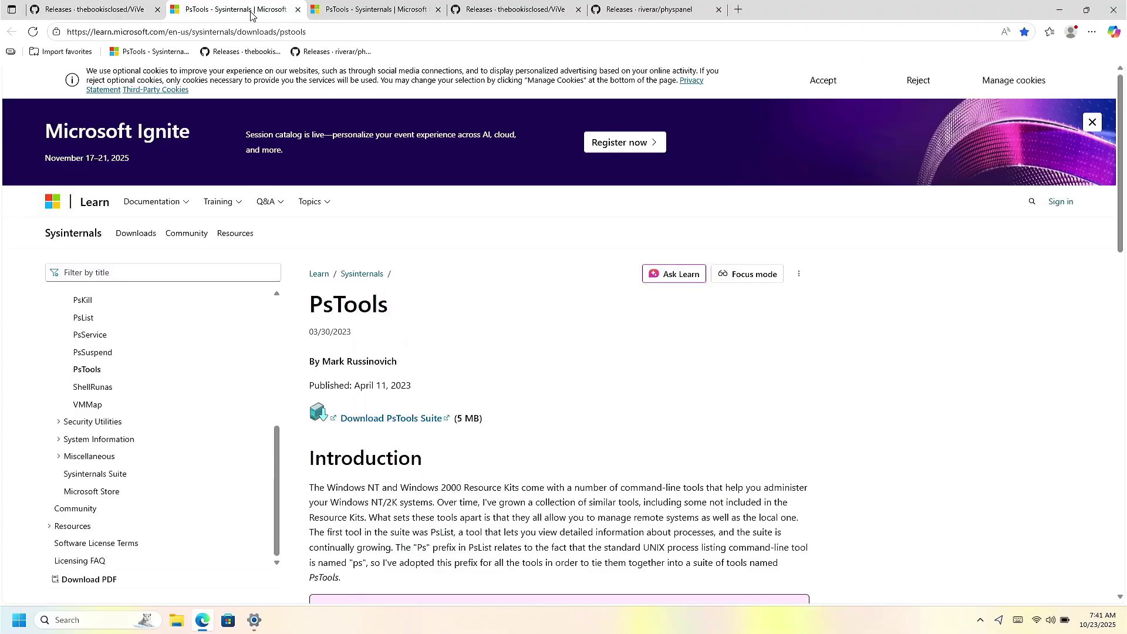
{"action": "left_click", "coordinate": [394, 418]}
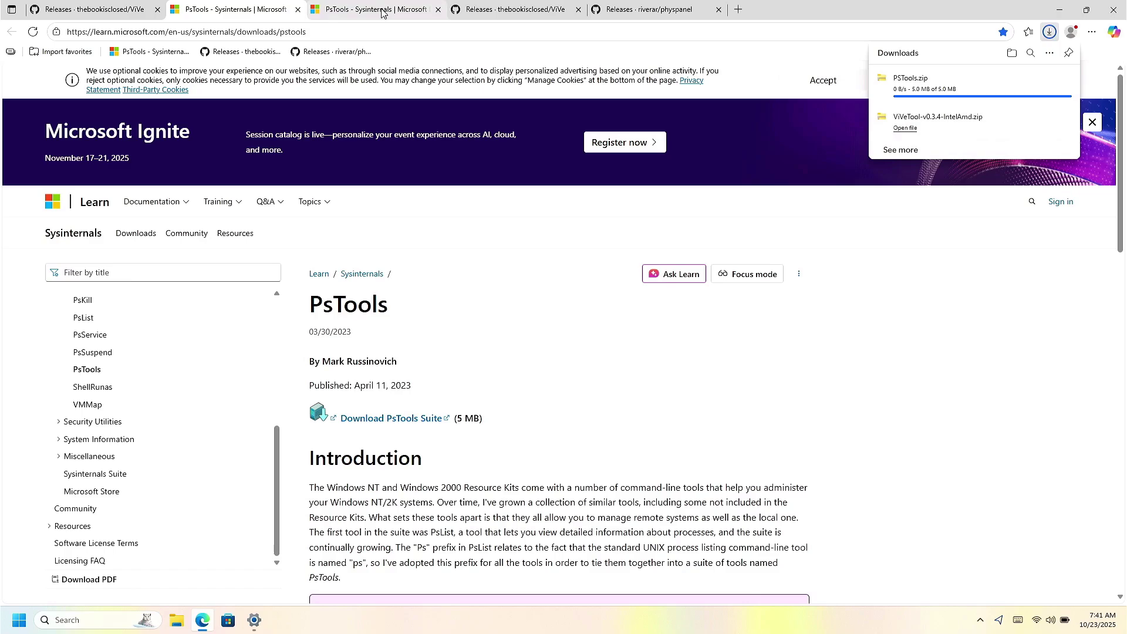
{"action": "left_click", "coordinate": [474, 7]}
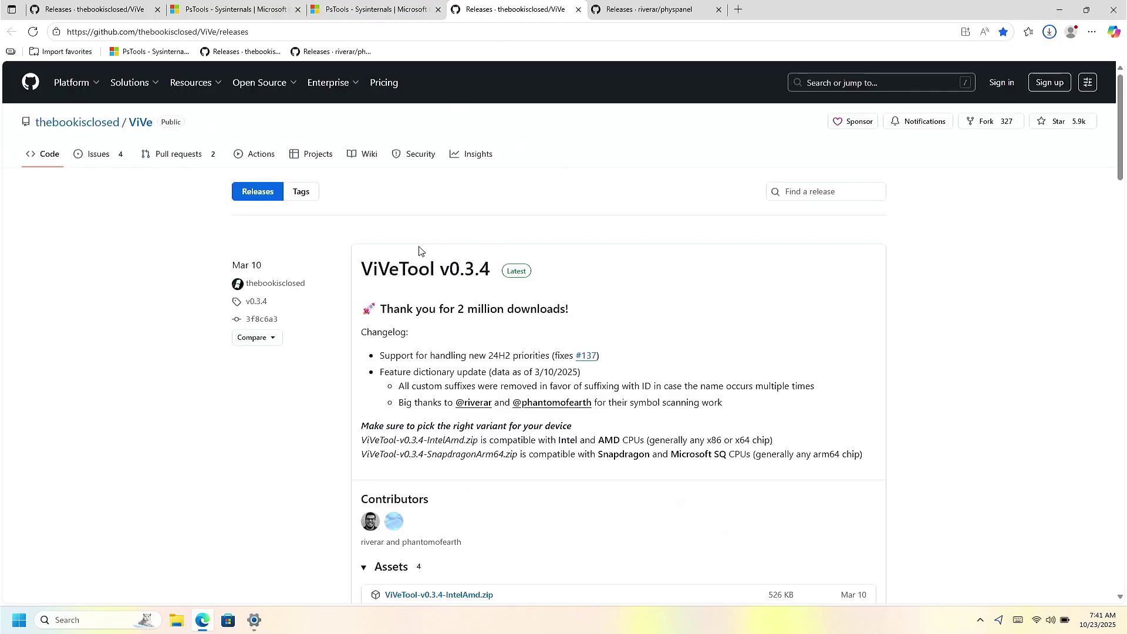
{"action": "left_click", "coordinate": [604, 8]}
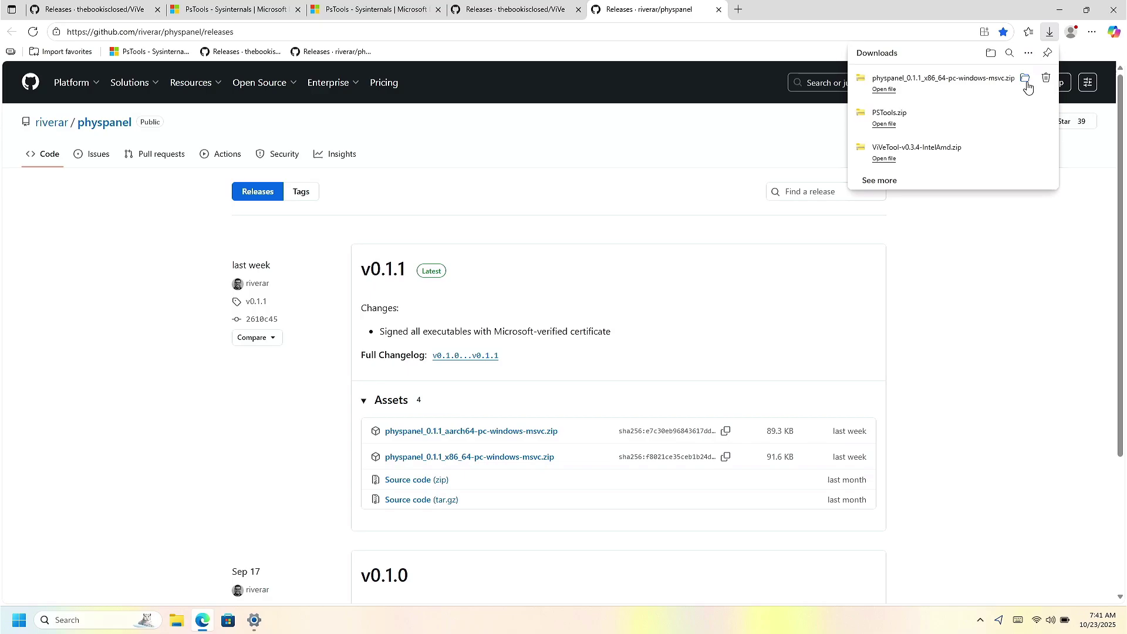
{"action": "left_click", "coordinate": [1025, 80]}
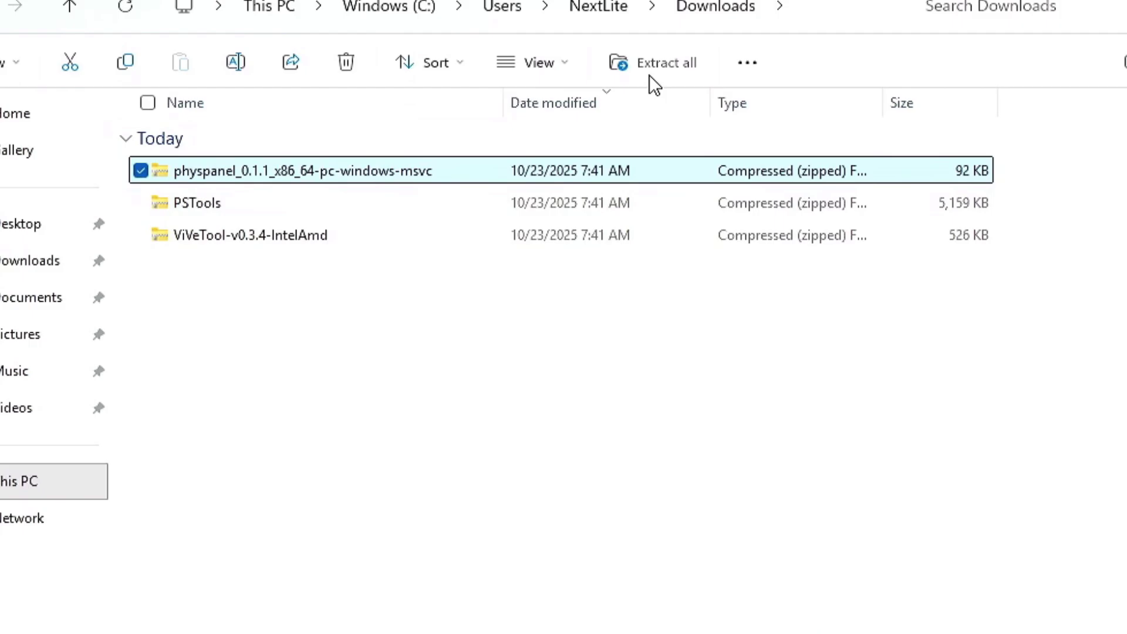
Step: Extract the physpanel and ViVeTool zips into their own folders in Downloads
{"action": "left_click", "coordinate": [645, 58]}
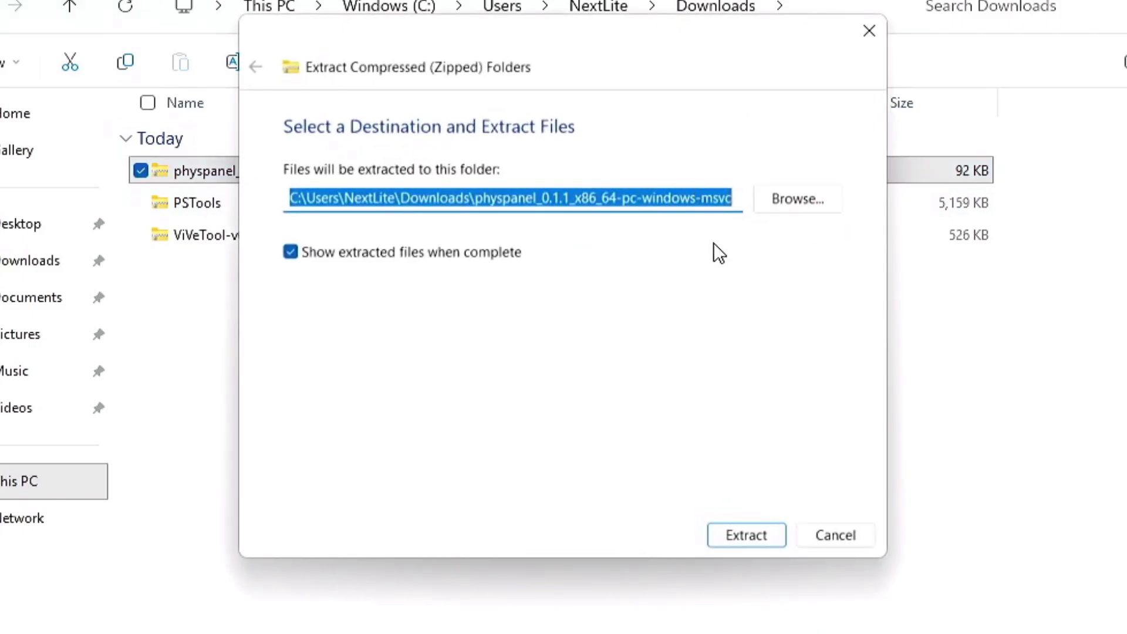
{"action": "left_click", "coordinate": [468, 251]}
{"action": "left_click", "coordinate": [762, 537]}
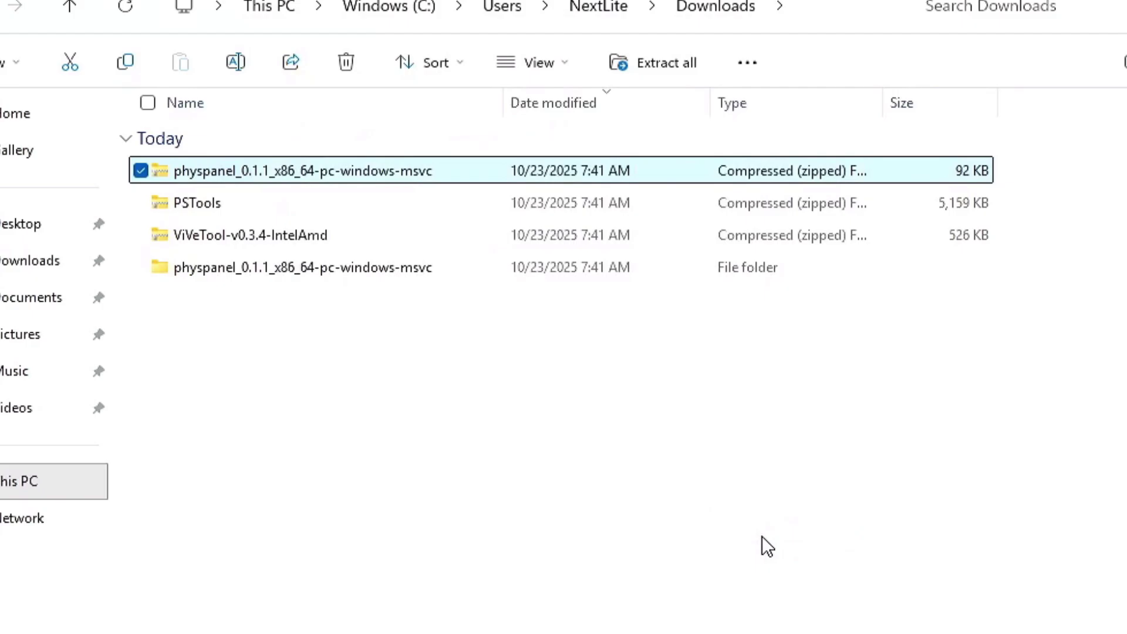
{"action": "left_click", "coordinate": [327, 231]}
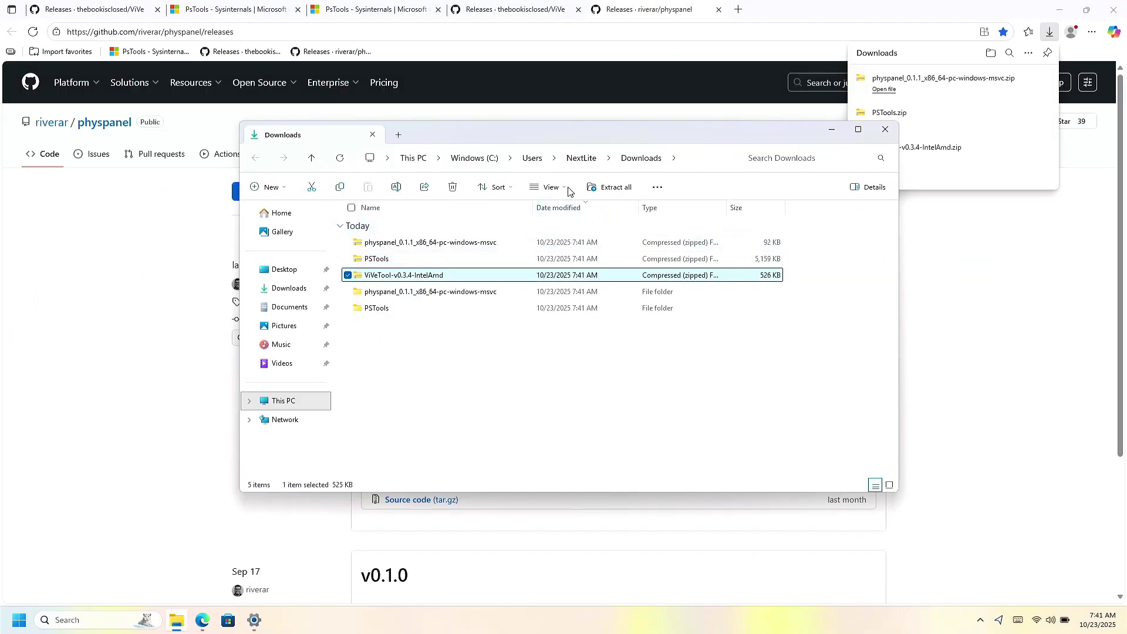
{"action": "left_click", "coordinate": [607, 188]}
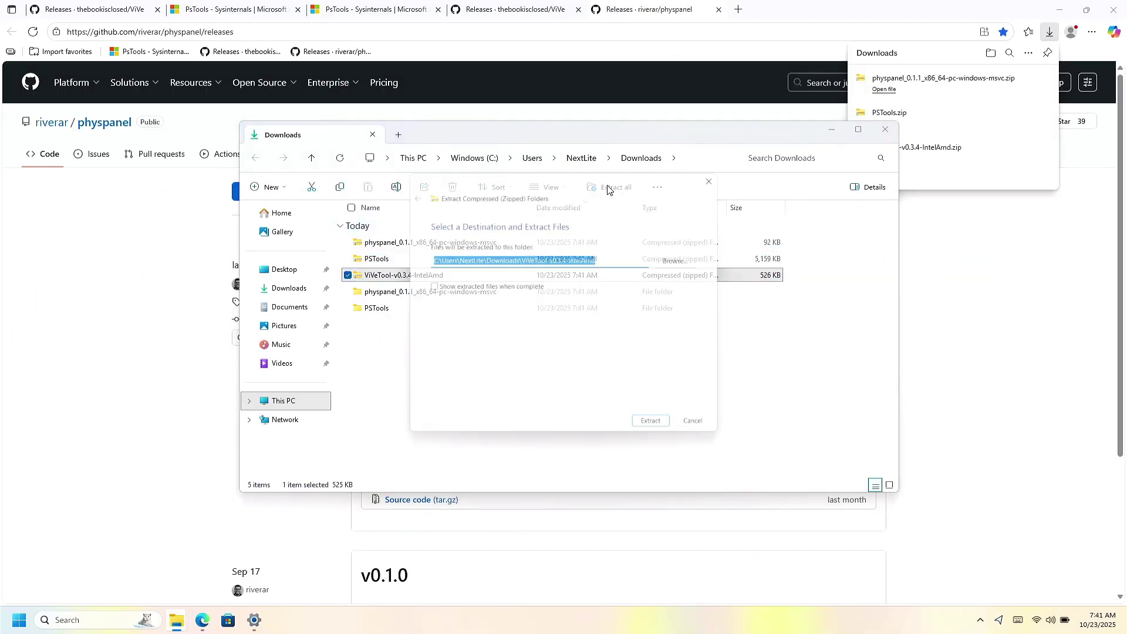
{"action": "left_click", "coordinate": [656, 428]}
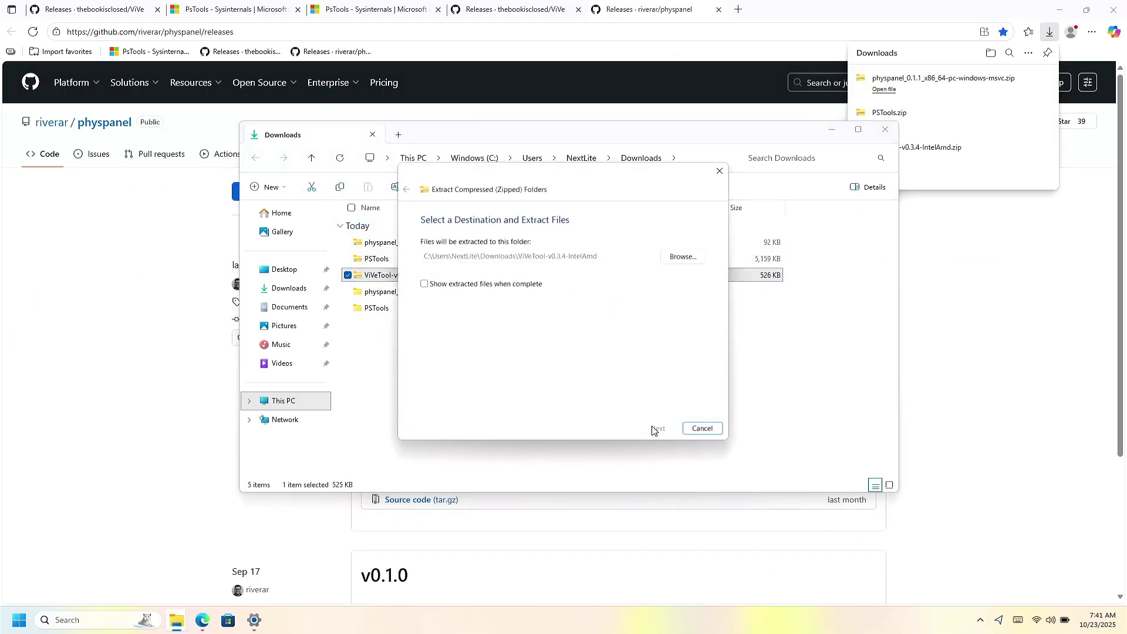
Step: Delete the physpanel, PSTools and ViVeTool zip files from Downloads
{"action": "left_click", "coordinate": [348, 259]}
{"action": "left_click", "coordinate": [348, 242]}
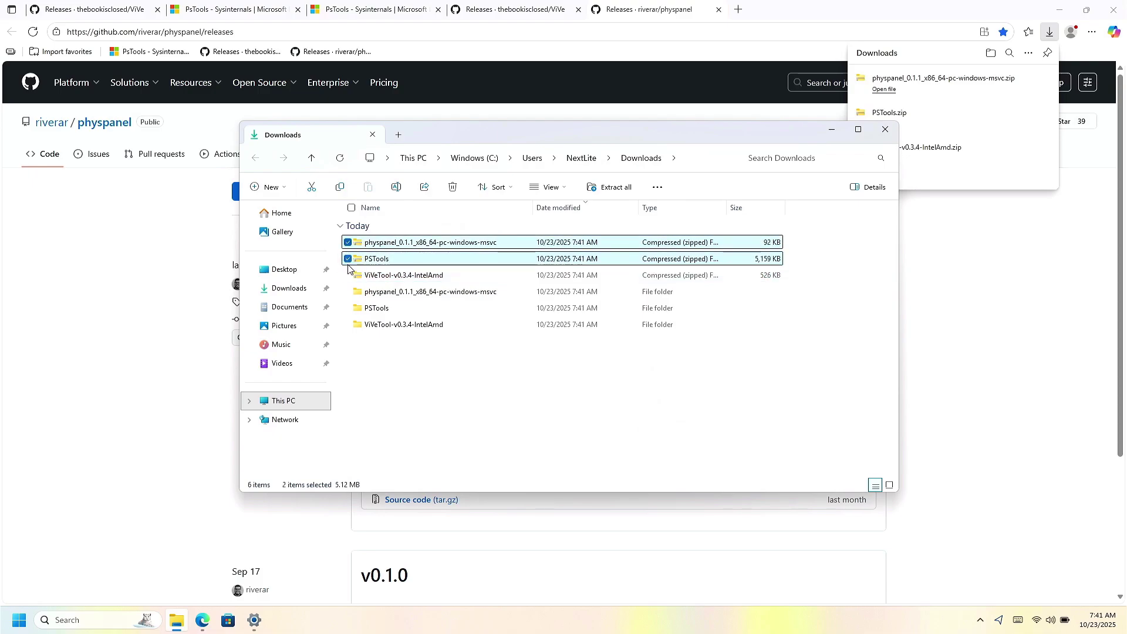
{"action": "left_click", "coordinate": [348, 275]}
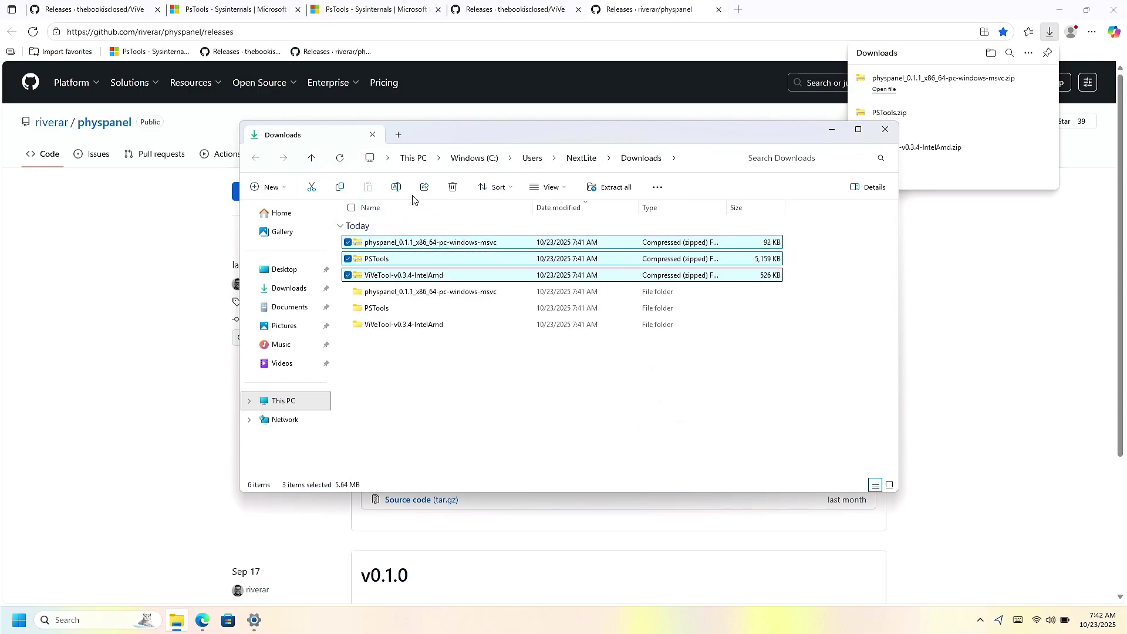
{"action": "left_click", "coordinate": [452, 189]}
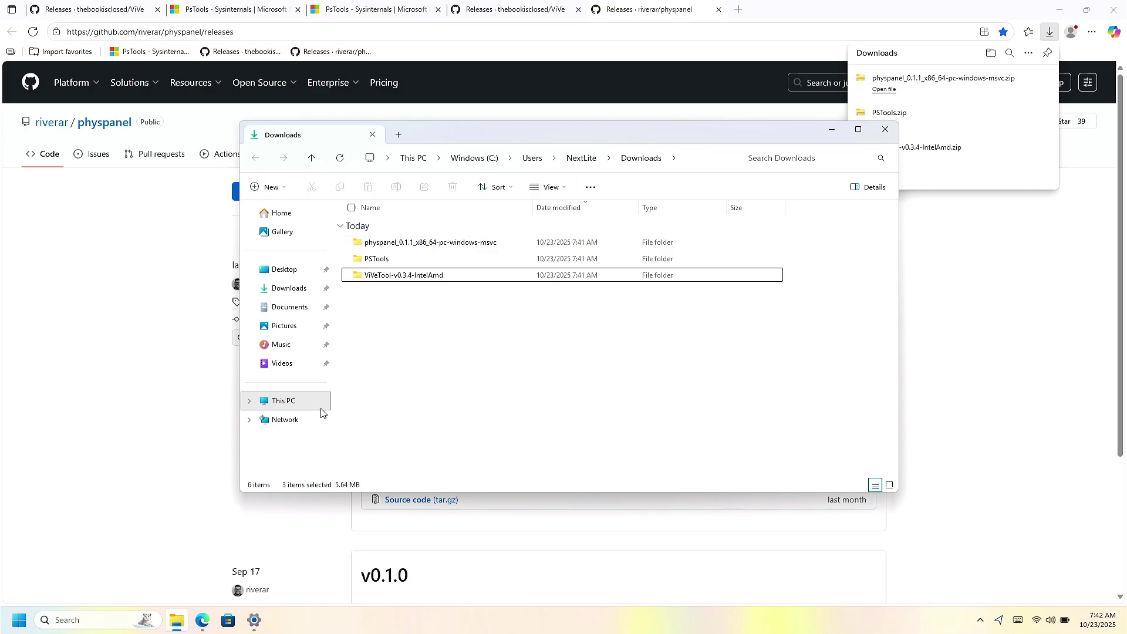
{"action": "left_click", "coordinate": [86, 332]}
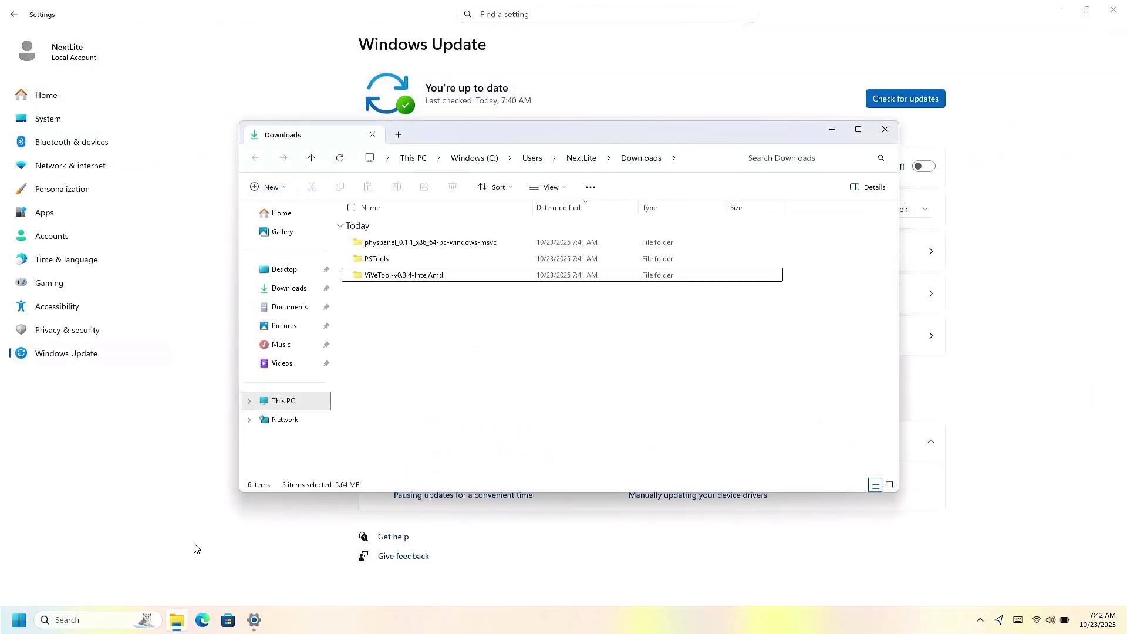
Step: Launch Command Prompt as administrator from Windows search
{"action": "left_click", "coordinate": [106, 622]}
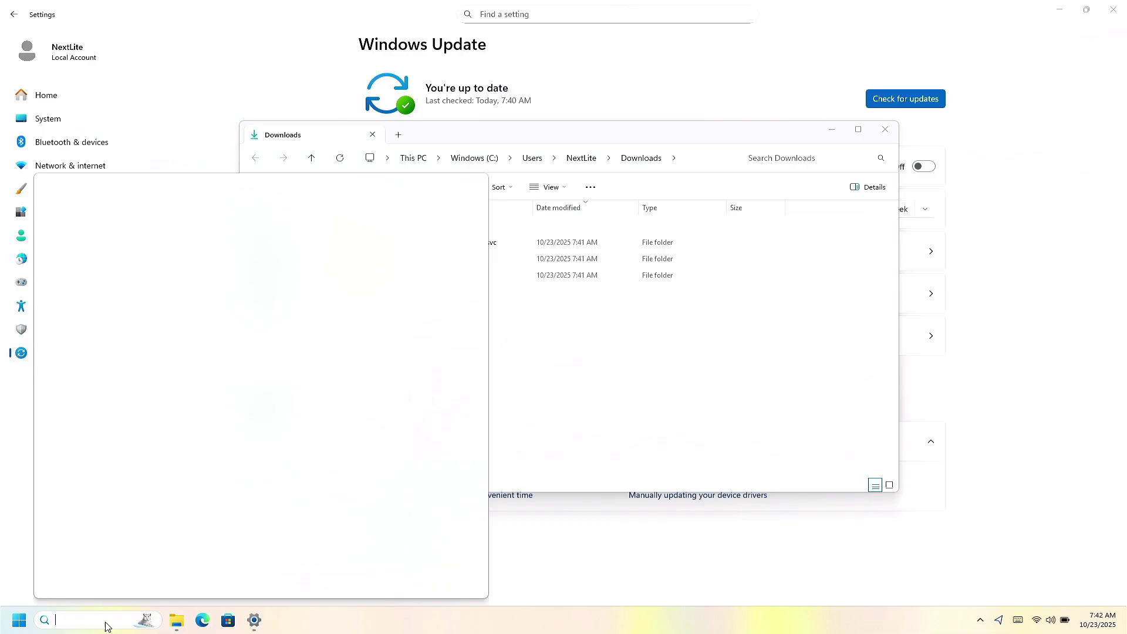
{"action": "type", "text": "command prom"}
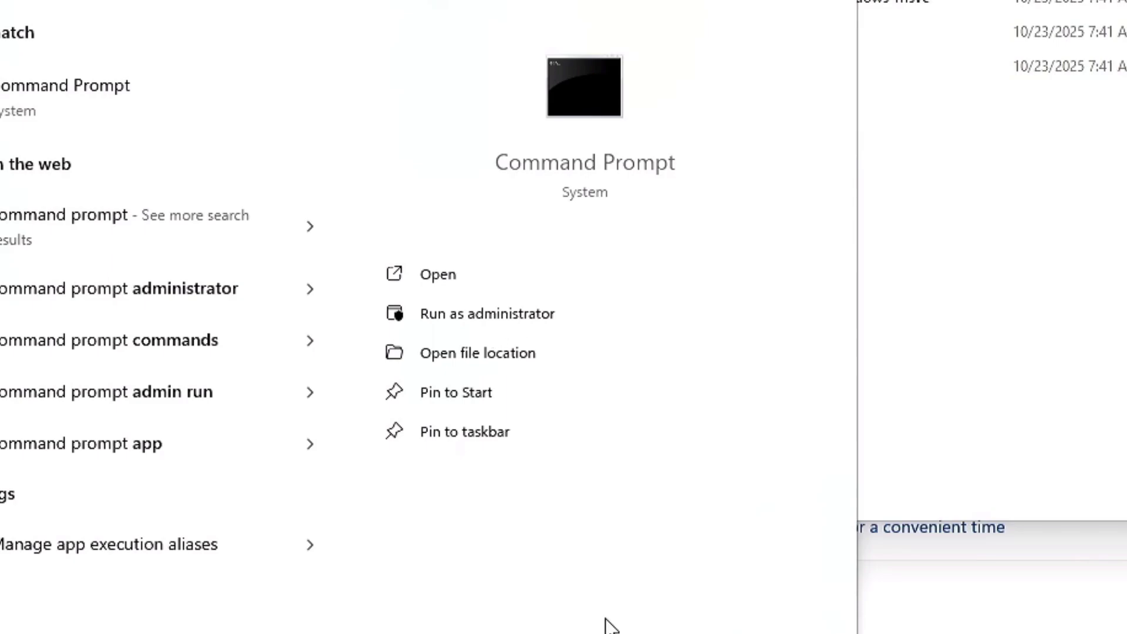
{"action": "key", "text": "Tab"}
{"action": "key", "text": "Return"}
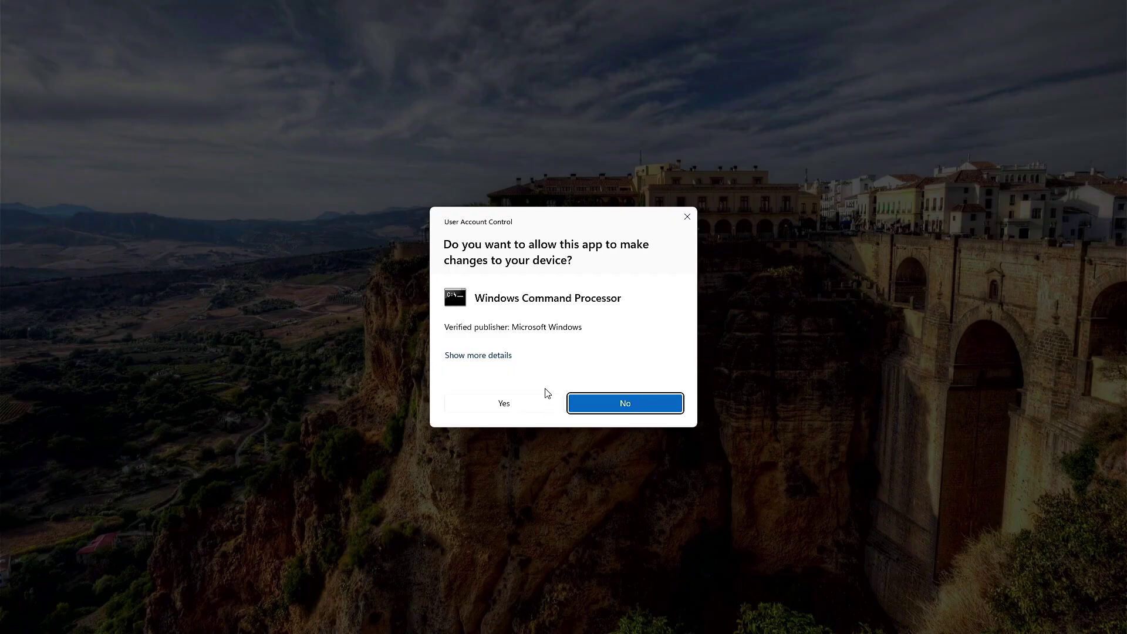
{"action": "left_click", "coordinate": [625, 403]}
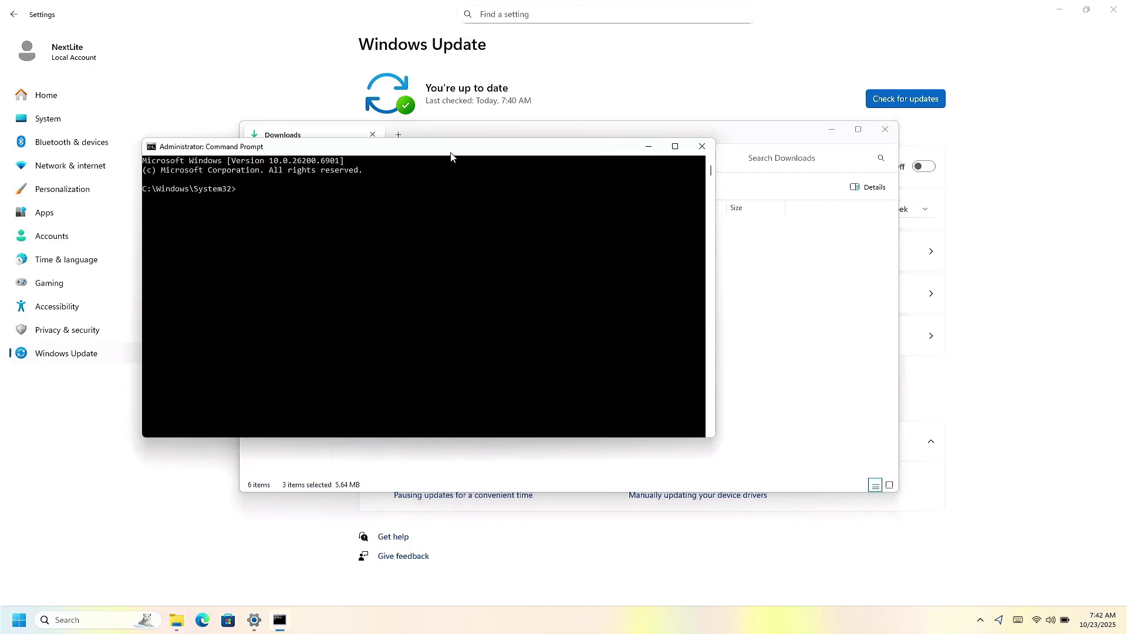
{"action": "left_click_drag", "start_coordinate": [451, 155], "coordinate": [732, 167]}
Step: Change the admin prompt's directory to the copied ViVeTool-v0.3.4-IntelAmd folder path
{"action": "type", "text": "cd"}
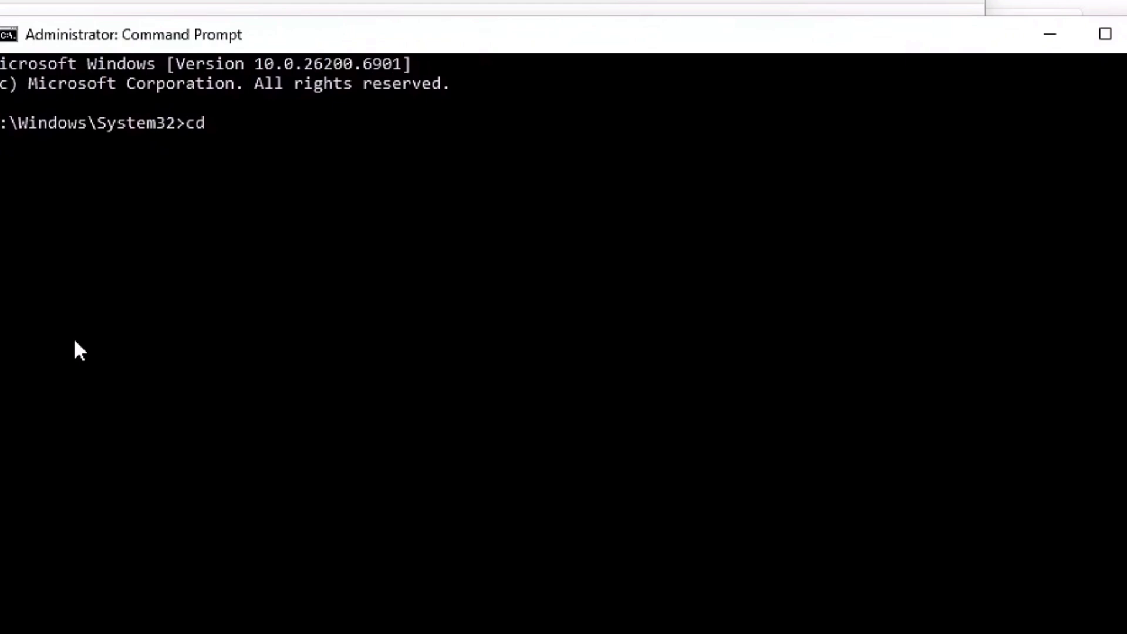
{"action": "key", "text": "alt+Tab"}
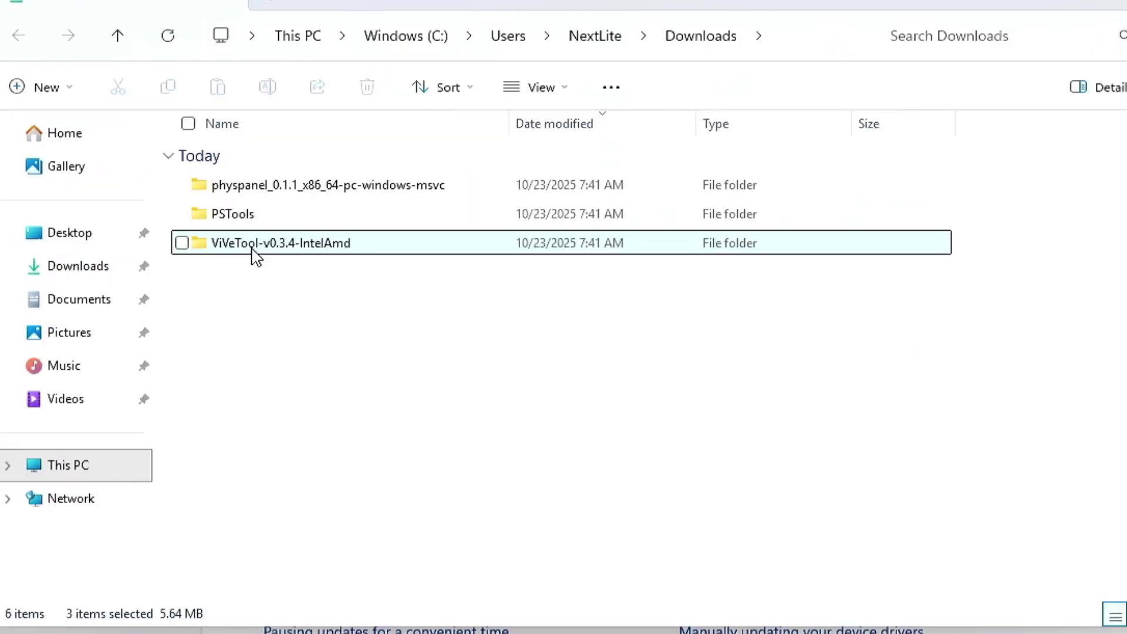
{"action": "left_click", "coordinate": [12, 281]}
{"action": "right_click", "coordinate": [12, 280]}
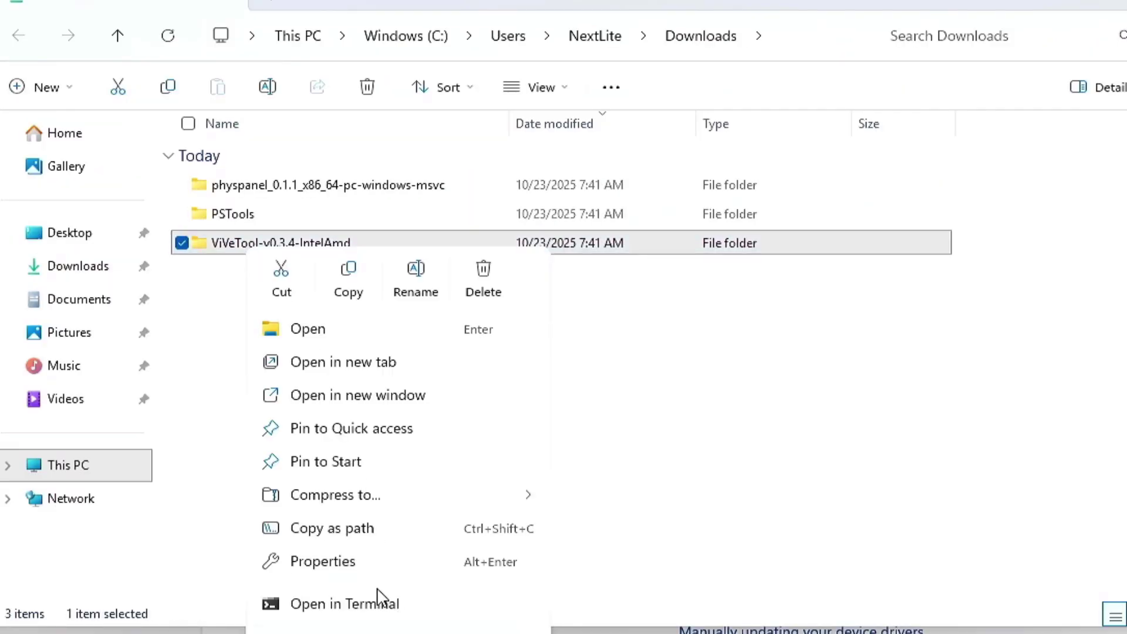
{"action": "left_click", "coordinate": [388, 531]}
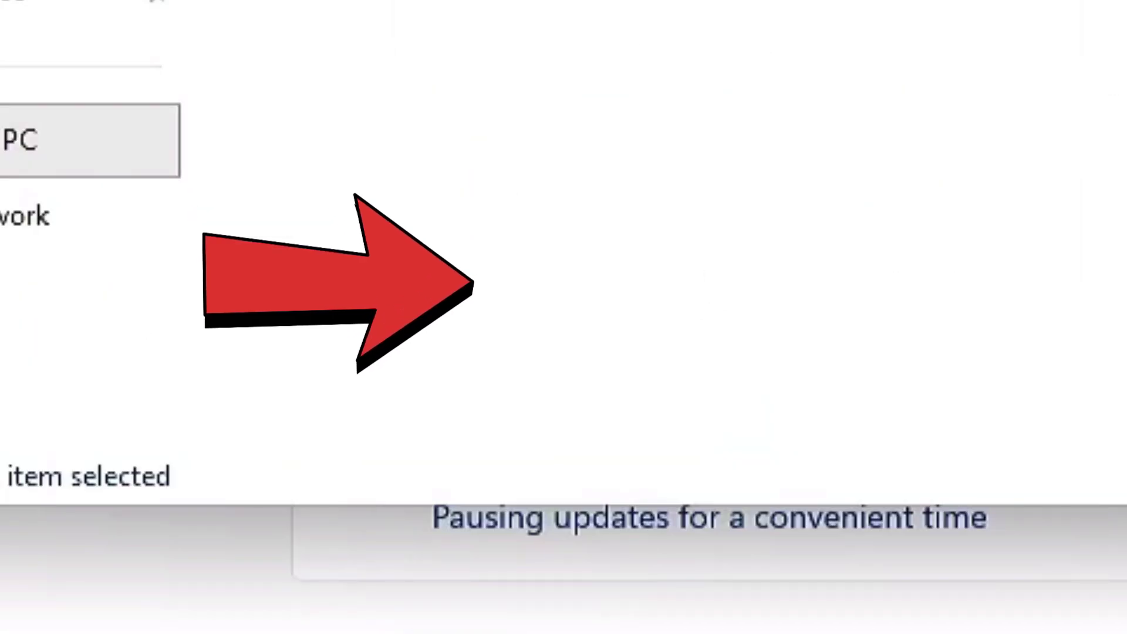
{"action": "key", "text": "alt+Tab"}
{"action": "type", "text": "cd"}
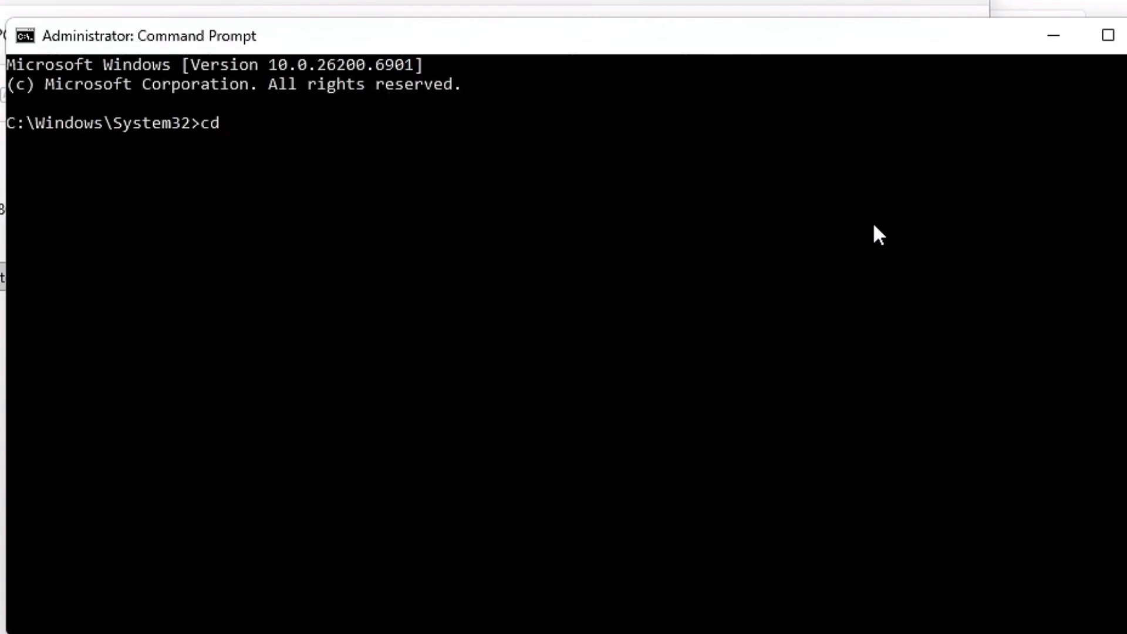
{"action": "type", "text": "\"C:\\Users\\NextLite\\Downloads\\ViVeTool-v0.3.4-IntelAmd\""}
{"action": "key", "text": "Return"}
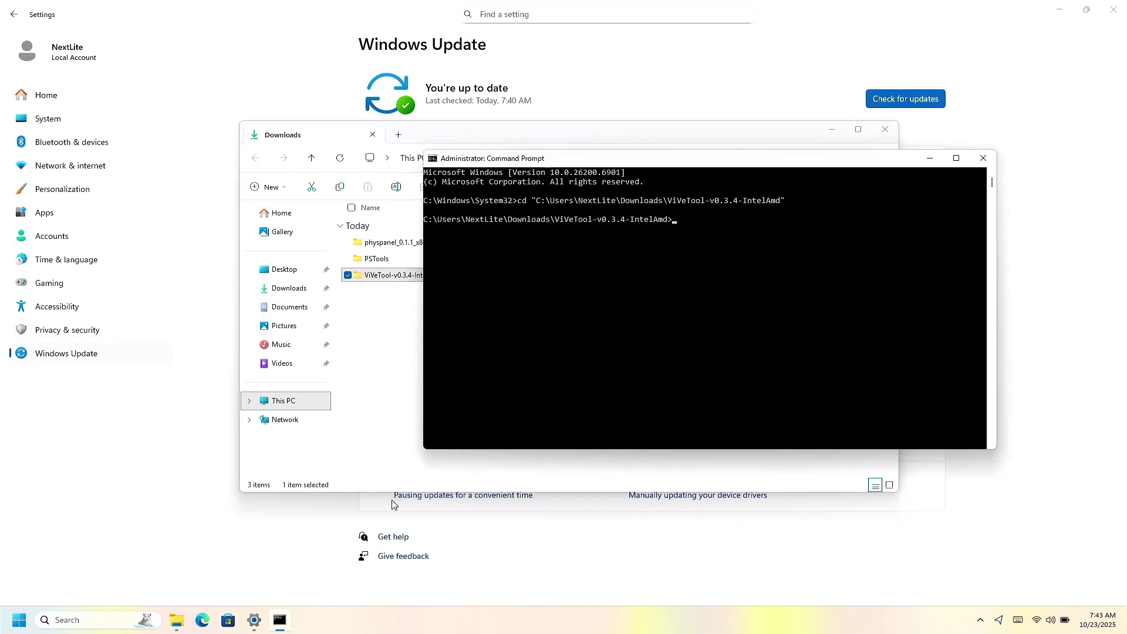
Step: Copy the first vivetool command from the Notepad notes and run it, enabling feature 52580392
{"action": "left_click", "coordinate": [118, 620]}
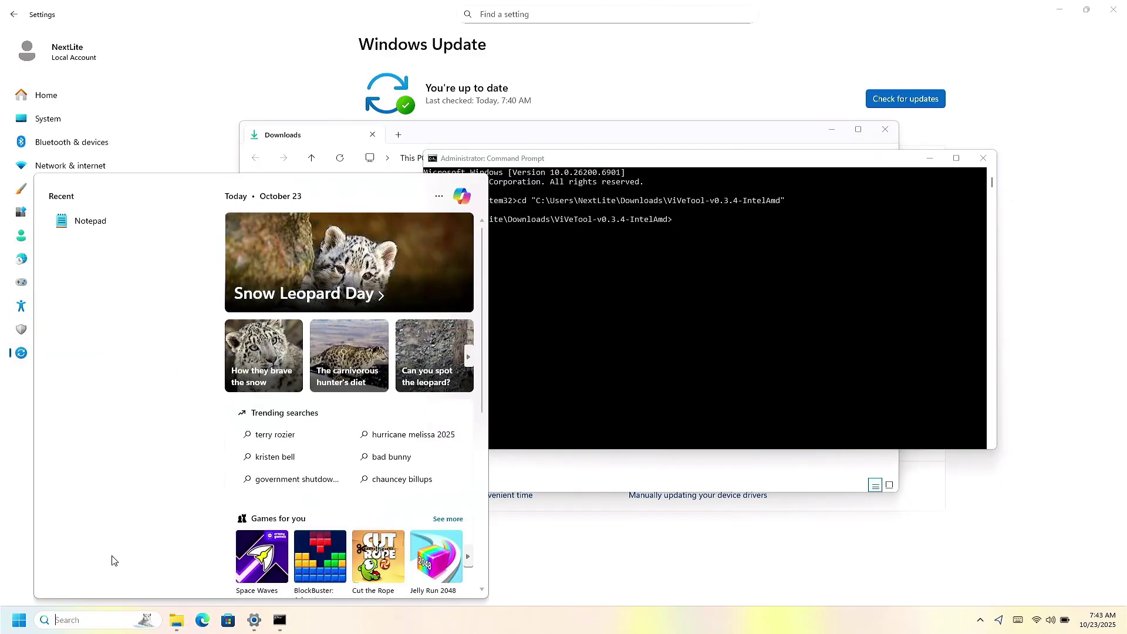
{"action": "left_click", "coordinate": [96, 228]}
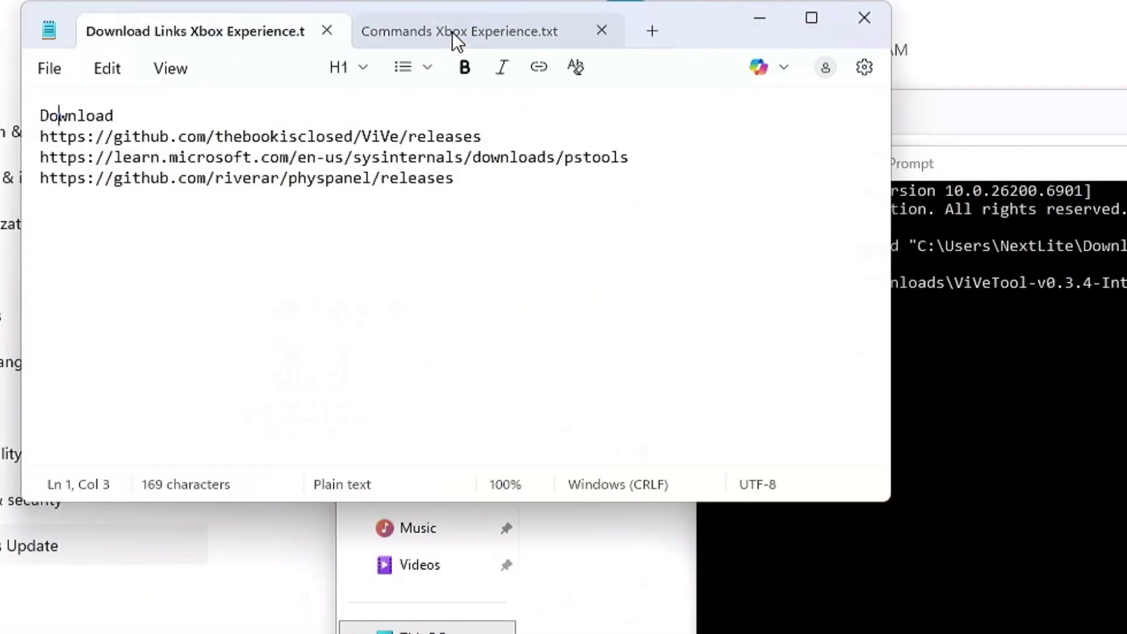
{"action": "left_click", "coordinate": [452, 31]}
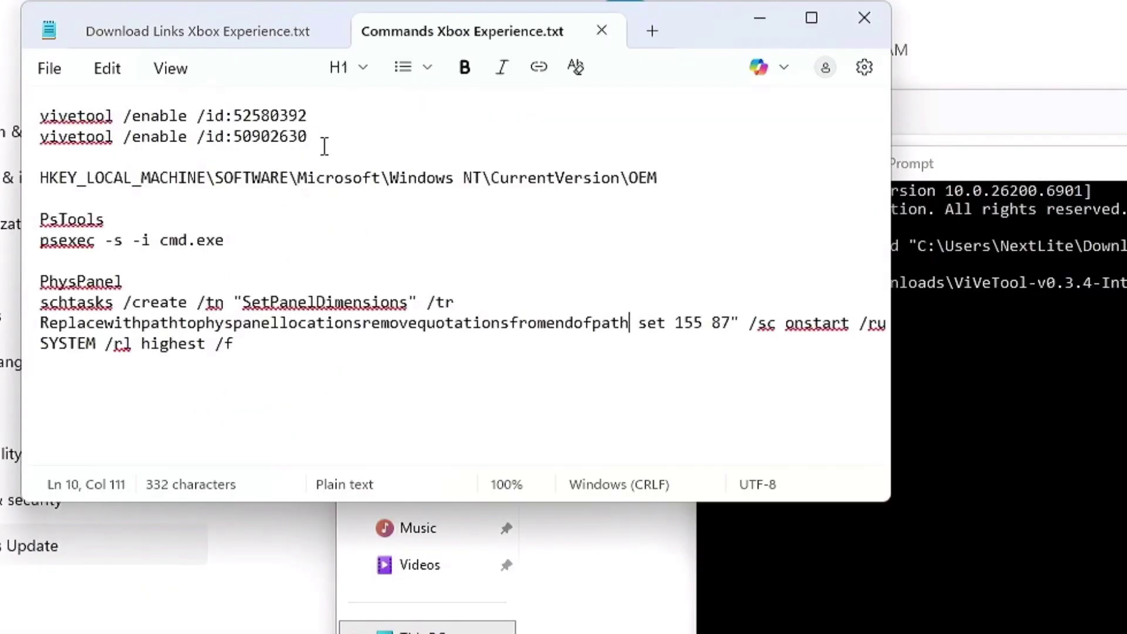
{"action": "left_click_drag", "start_coordinate": [319, 114], "coordinate": [40, 137]}
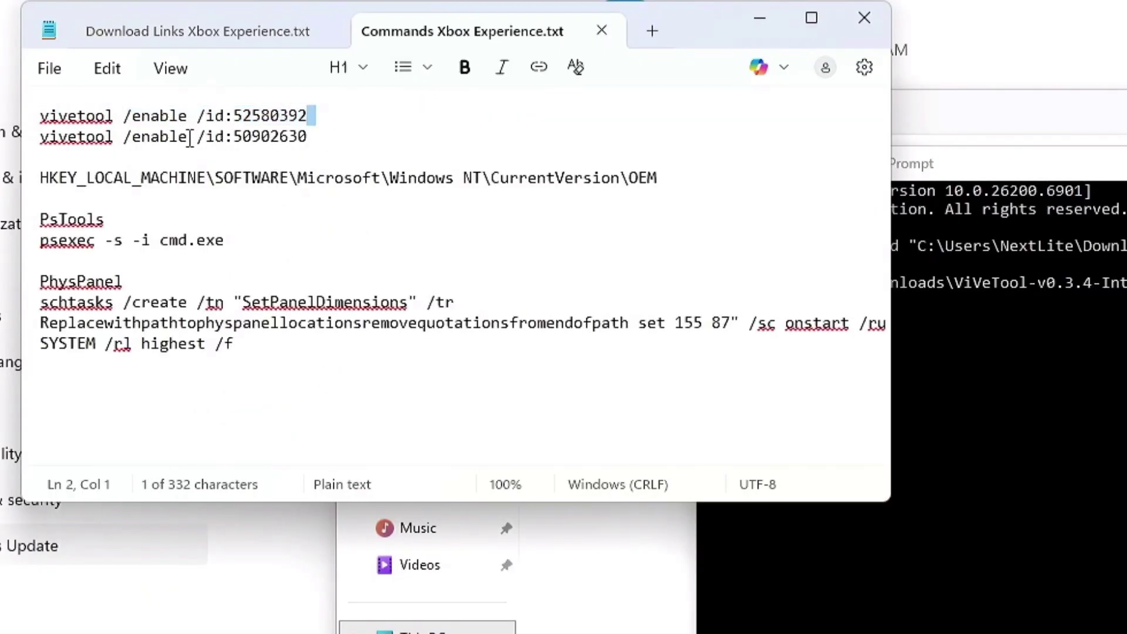
{"action": "left_click_drag", "start_coordinate": [317, 120], "coordinate": [151, 117]}
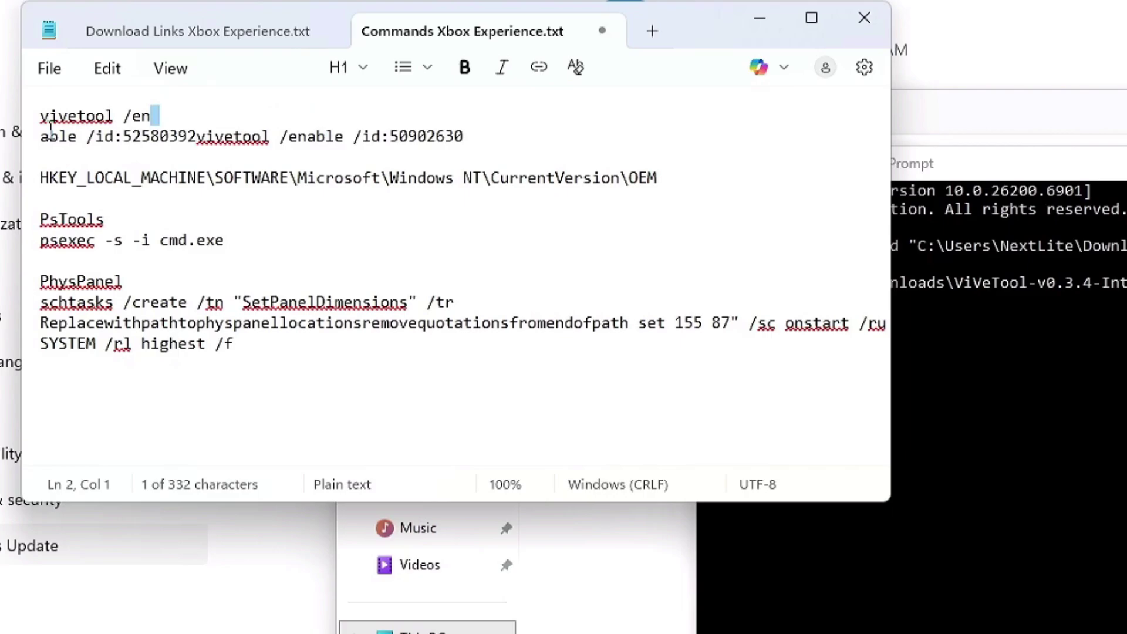
{"action": "key", "text": "ctrl+z"}
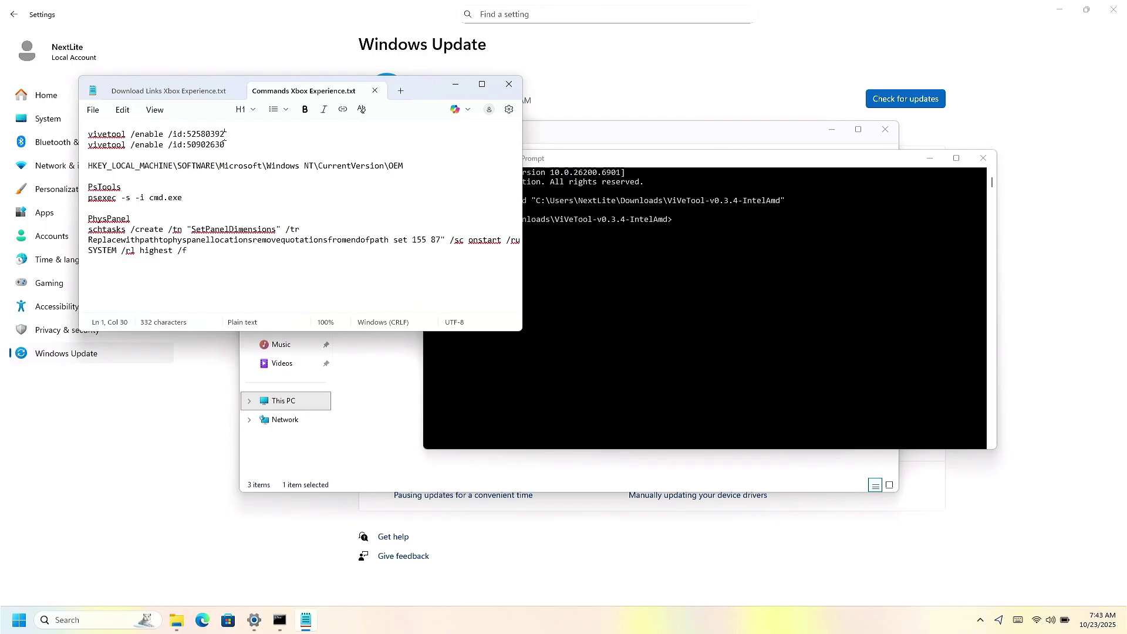
{"action": "left_click_drag", "start_coordinate": [310, 116], "coordinate": [91, 132]}
{"action": "key", "text": "ctrl+c"}
{"action": "left_click", "coordinate": [692, 213]}
{"action": "key", "text": "ctrl+v"}
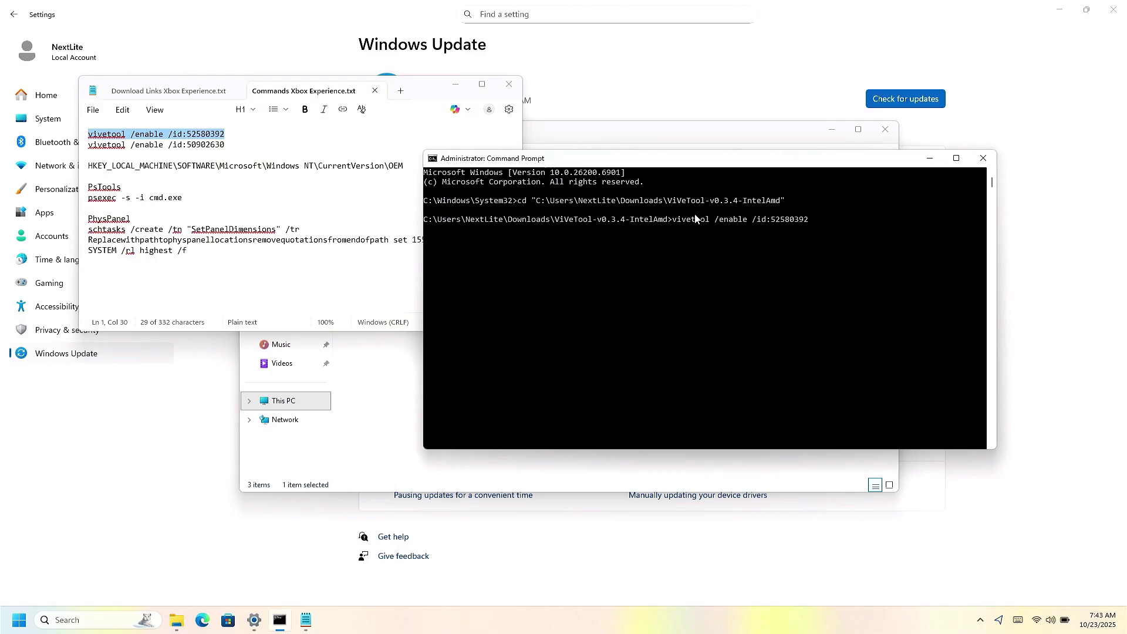
{"action": "key", "text": "Return"}
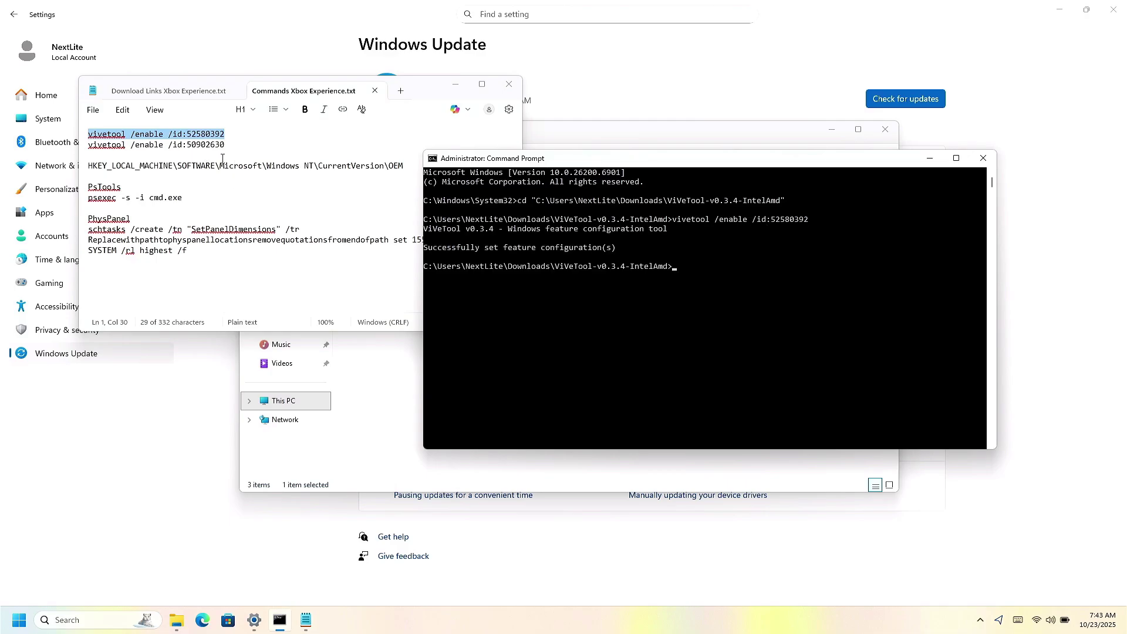
Step: Copy and run the second vivetool command, enabling feature 50902630
{"action": "left_click", "coordinate": [225, 149]}
{"action": "left_click_drag", "start_coordinate": [224, 146], "coordinate": [85, 148]}
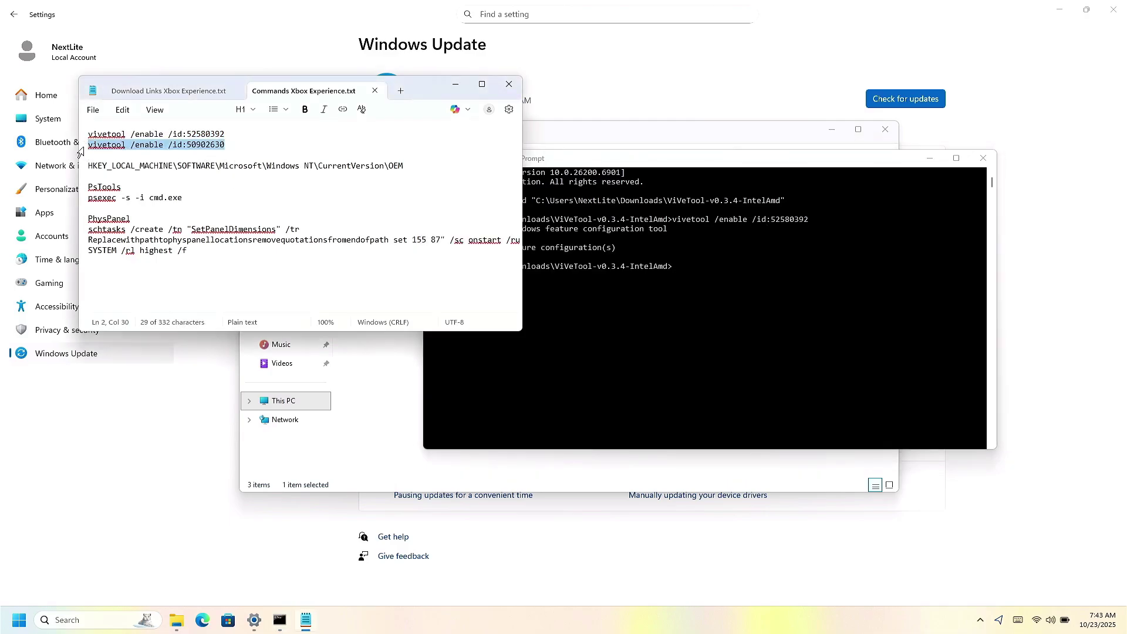
{"action": "key", "text": "ctrl+c"}
{"action": "left_click", "coordinate": [695, 264]}
{"action": "key", "text": "ctrl+v"}
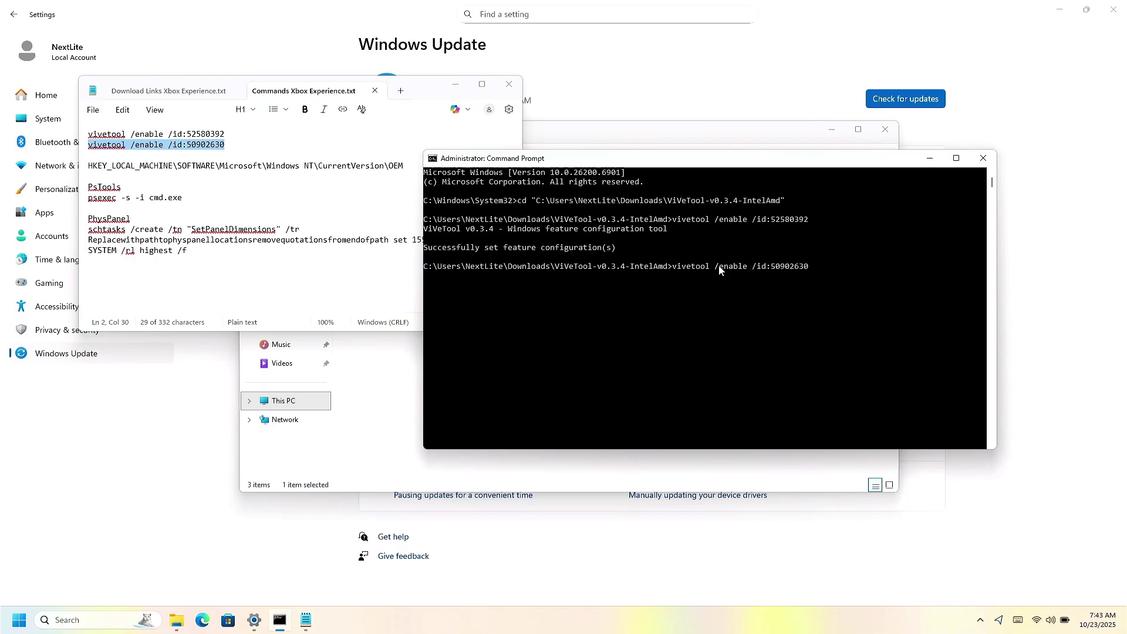
{"action": "key", "text": "Return"}
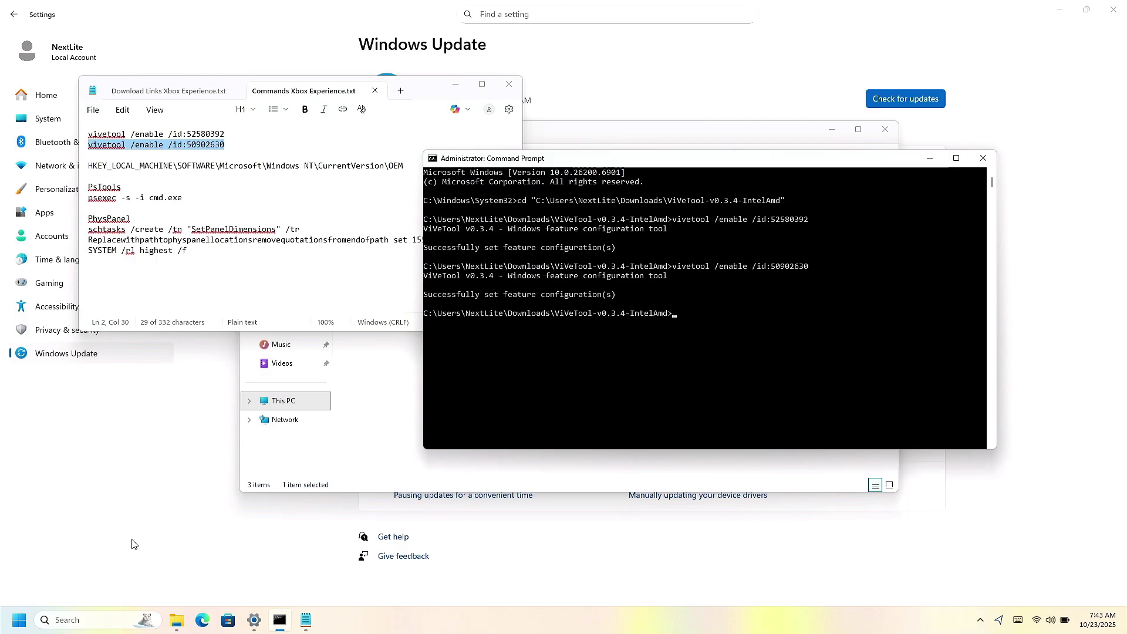
{"action": "left_click", "coordinate": [19, 620]}
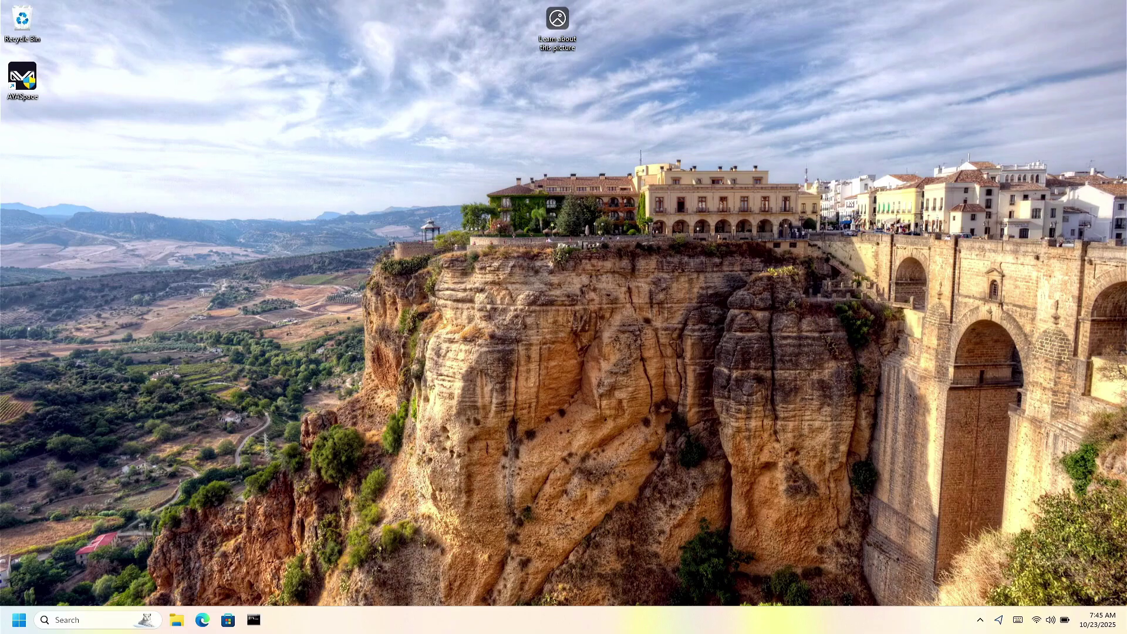
Step: Search 'reg' from the Start menu and launch Registry Editor
{"action": "right_click", "coordinate": [623, 97]}
{"action": "left_click", "coordinate": [171, 197]}
{"action": "left_click", "coordinate": [107, 619]}
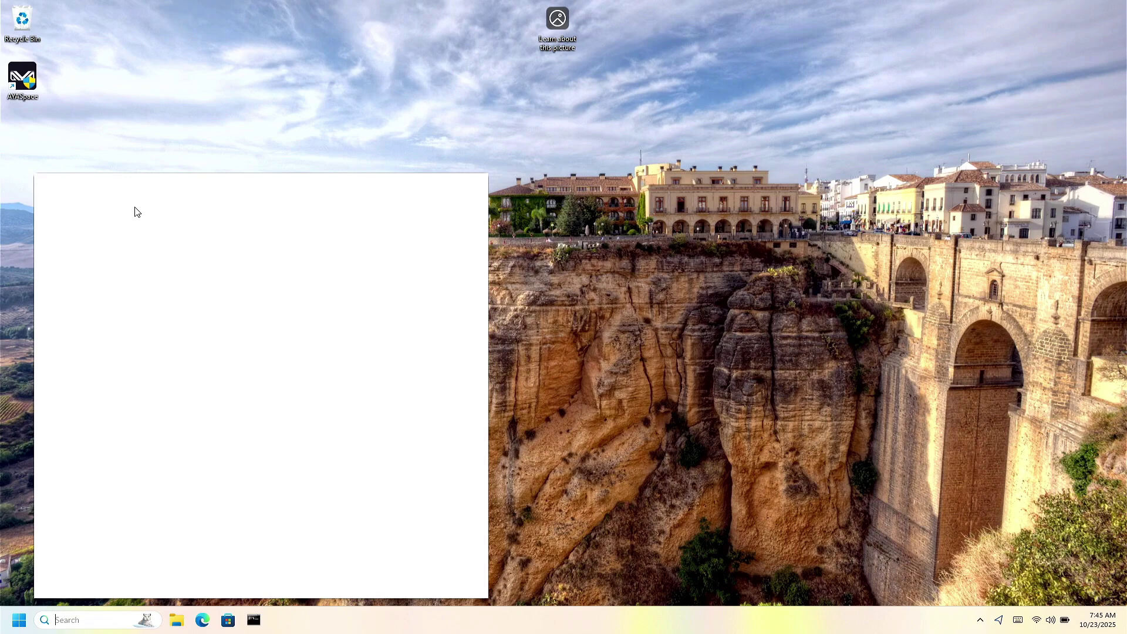
{"action": "left_click", "coordinate": [12, 626]}
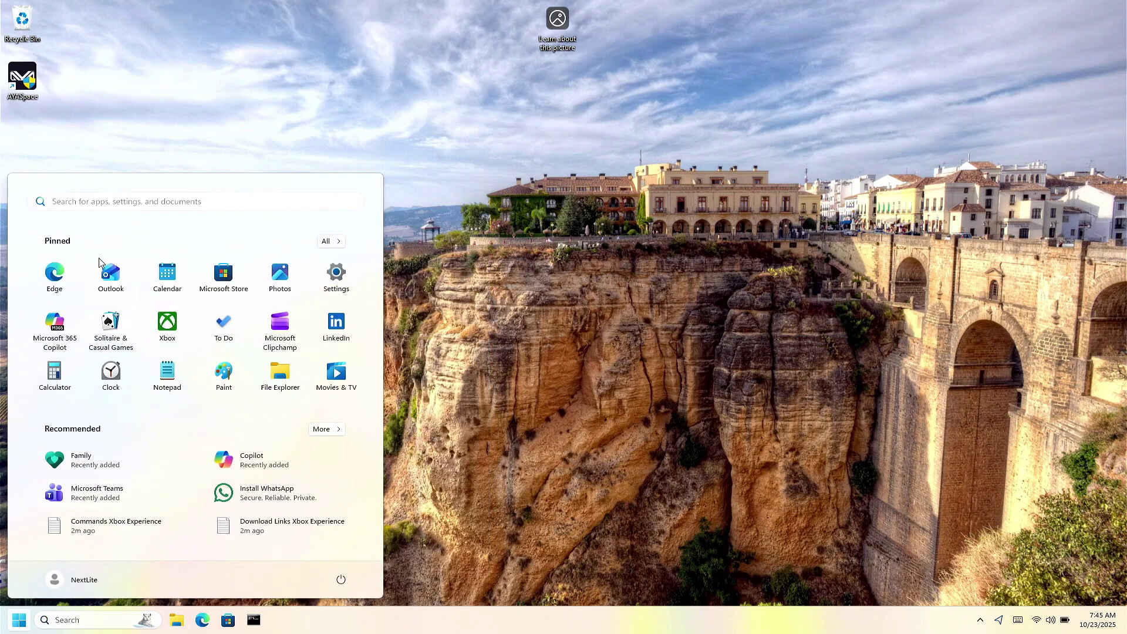
{"action": "type", "text": "reg"}
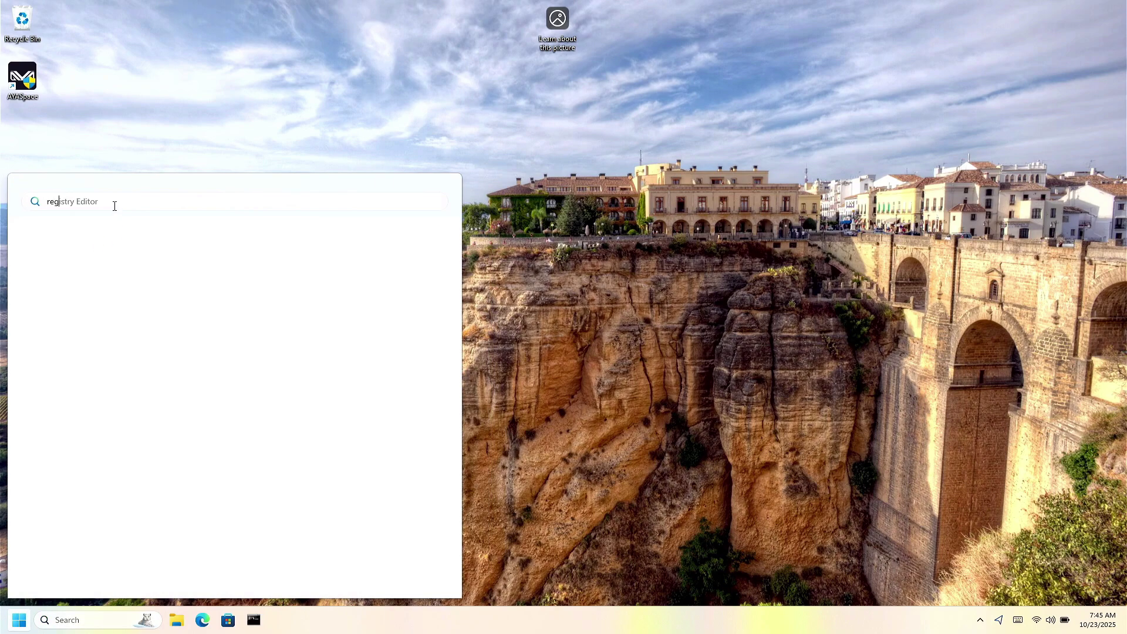
{"action": "key", "text": "Return"}
Step: Approve Registry Editor and navigate to HKLM\SOFTWARE\Microsoft\Windows NT\CurrentVersion\OEM
{"action": "left_click", "coordinate": [474, 404]}
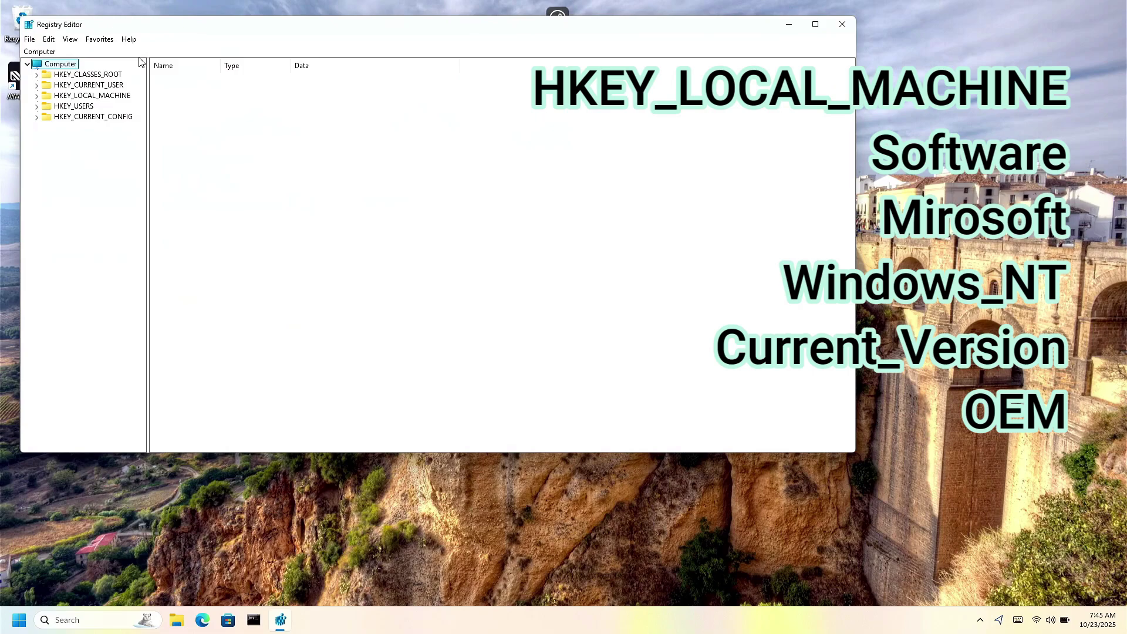
{"action": "left_click", "coordinate": [36, 96]}
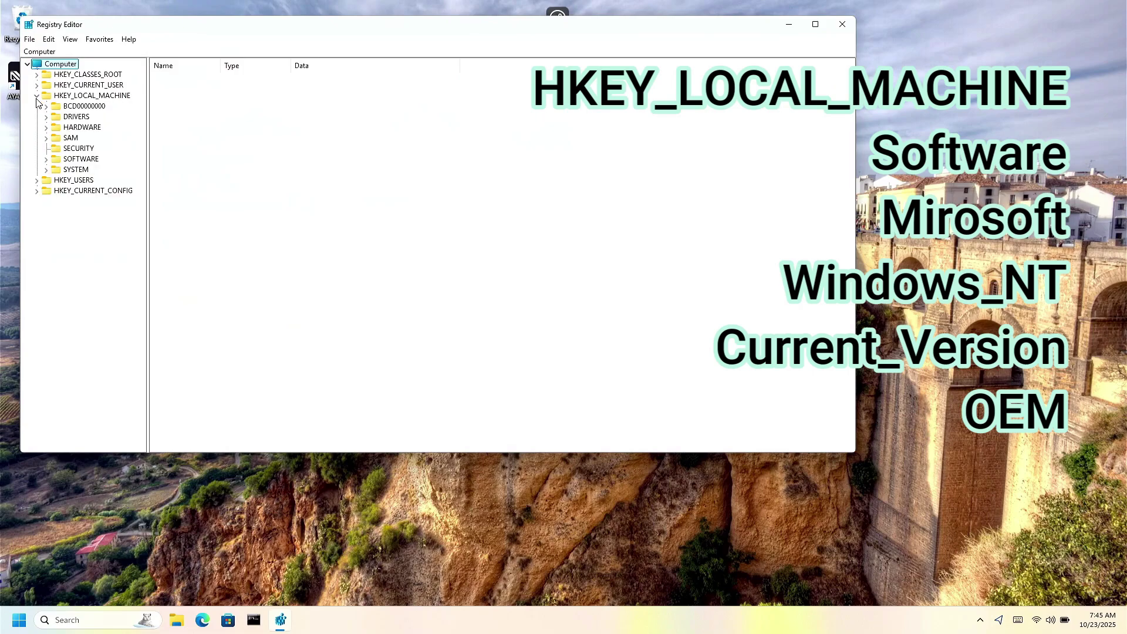
{"action": "left_click", "coordinate": [46, 159]}
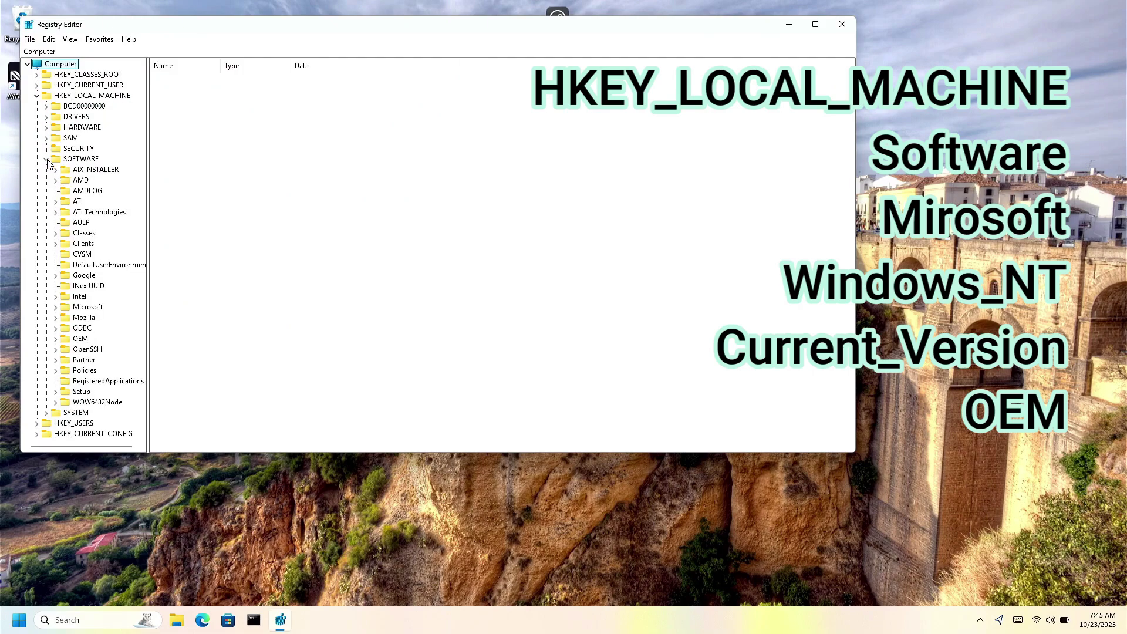
{"action": "left_click", "coordinate": [56, 307]}
{"action": "scroll", "coordinate": [73, 309], "scroll_direction": "down", "scroll_amount": 4}
{"action": "scroll", "coordinate": [77, 307], "scroll_direction": "down", "scroll_amount": 20}
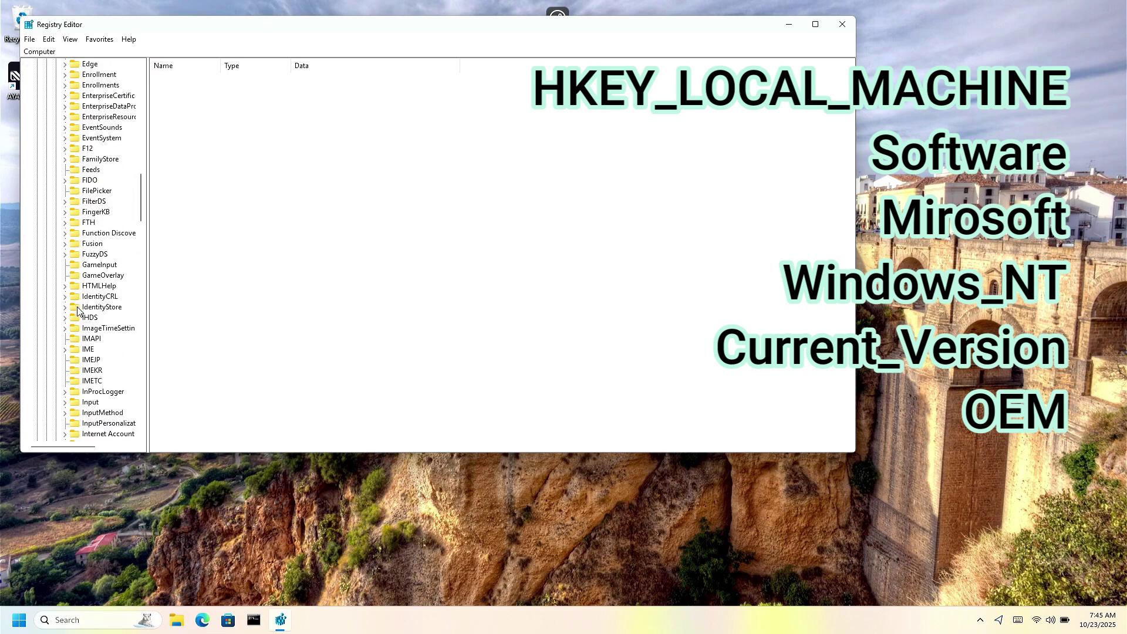
{"action": "scroll", "coordinate": [80, 316], "scroll_direction": "down", "scroll_amount": 20}
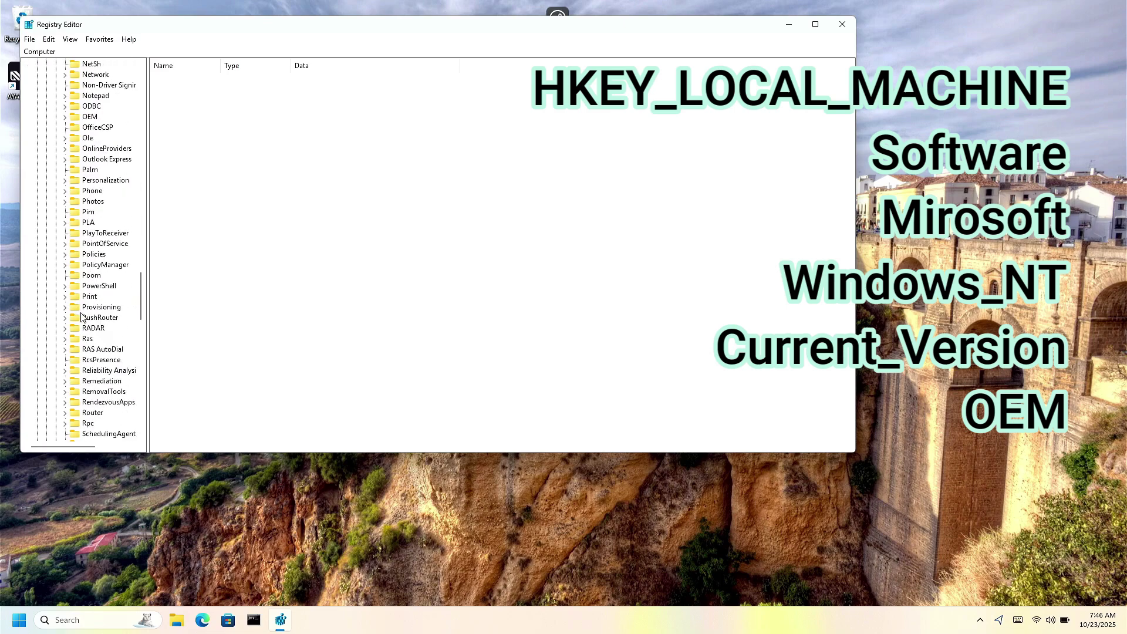
{"action": "left_click", "coordinate": [65, 360]}
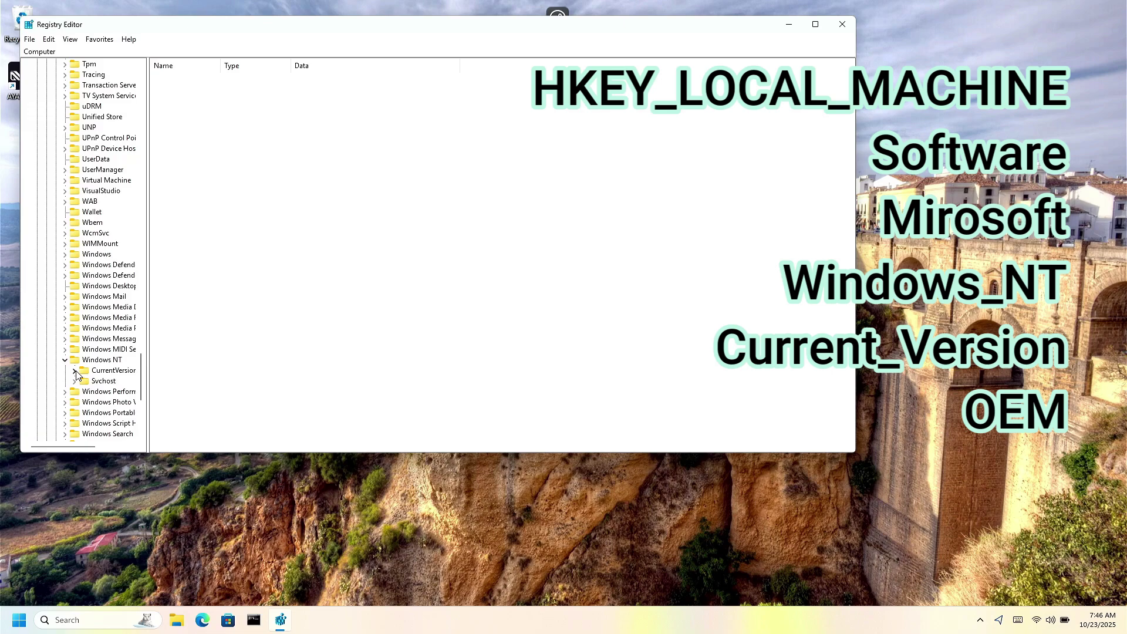
{"action": "left_click", "coordinate": [75, 371]}
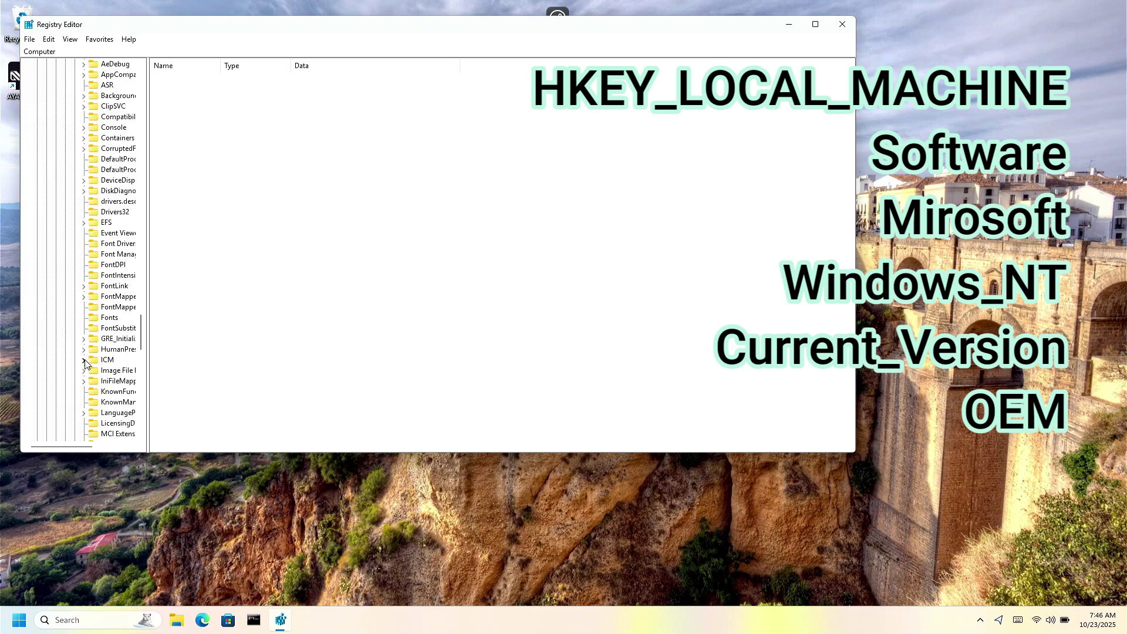
{"action": "scroll", "coordinate": [86, 364], "scroll_direction": "down", "scroll_amount": 7}
{"action": "left_click", "coordinate": [94, 342]}
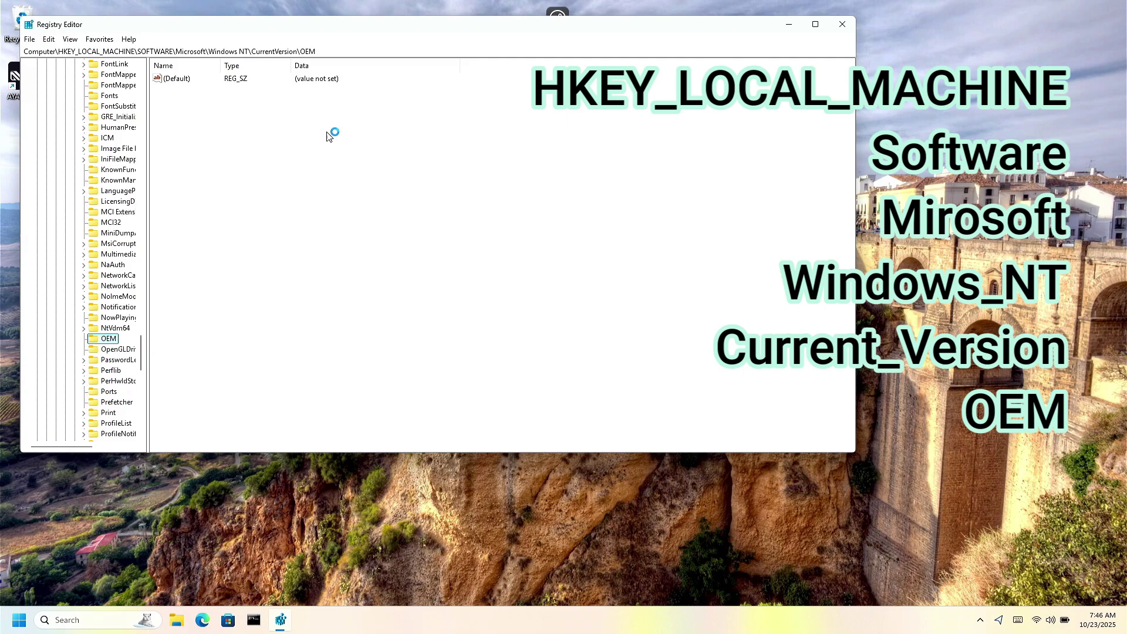
Step: Create a DWORD (32-bit) value named DeviceForm with hexadecimal data e
{"action": "left_click", "coordinate": [309, 146]}
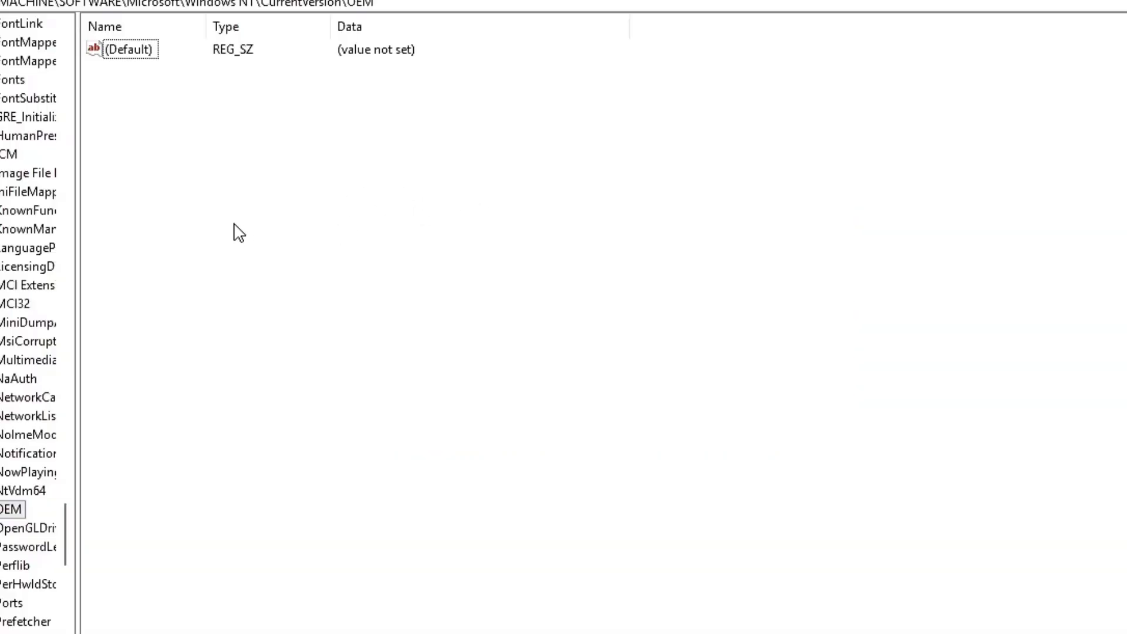
{"action": "right_click", "coordinate": [188, 176]}
{"action": "mouse_move", "coordinate": [237, 194]}
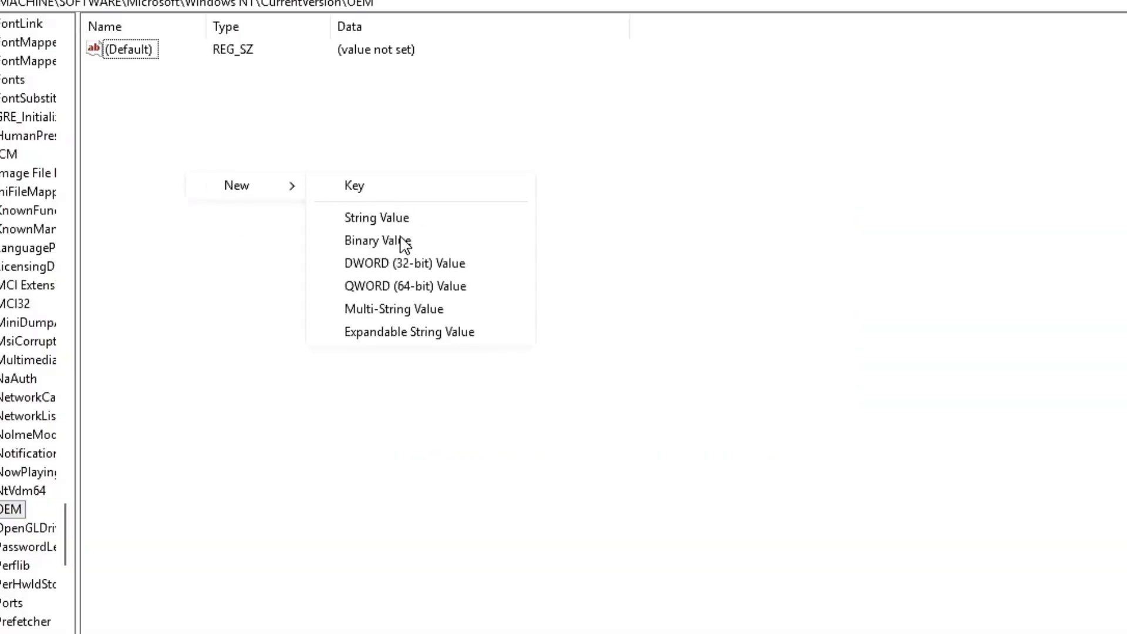
{"action": "left_click", "coordinate": [409, 263]}
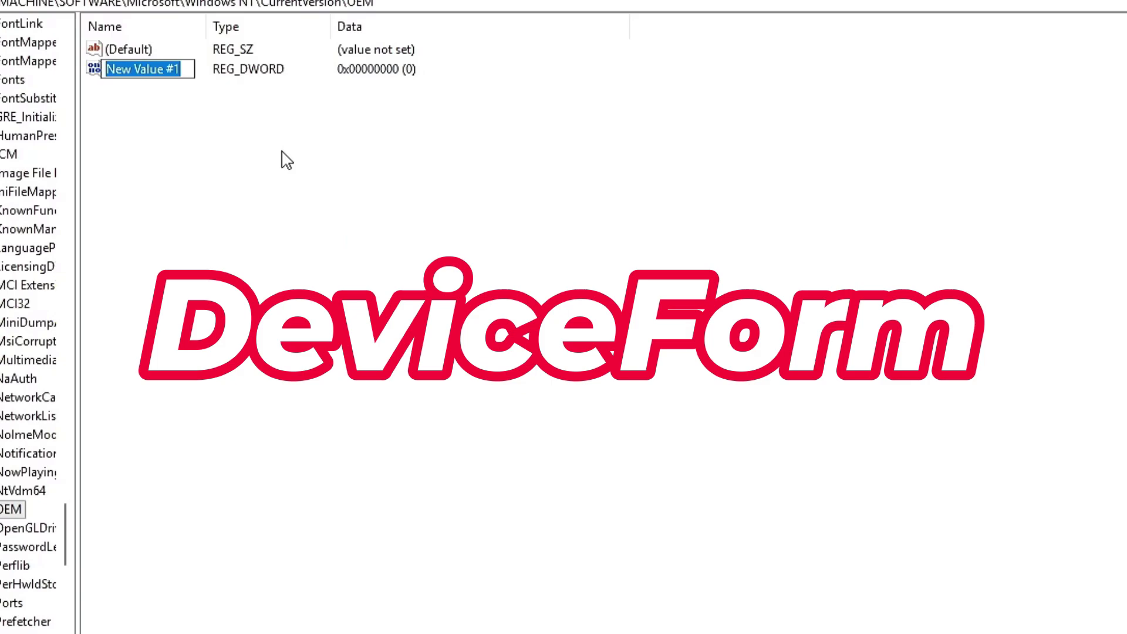
{"action": "type", "text": "DeviceFor"}
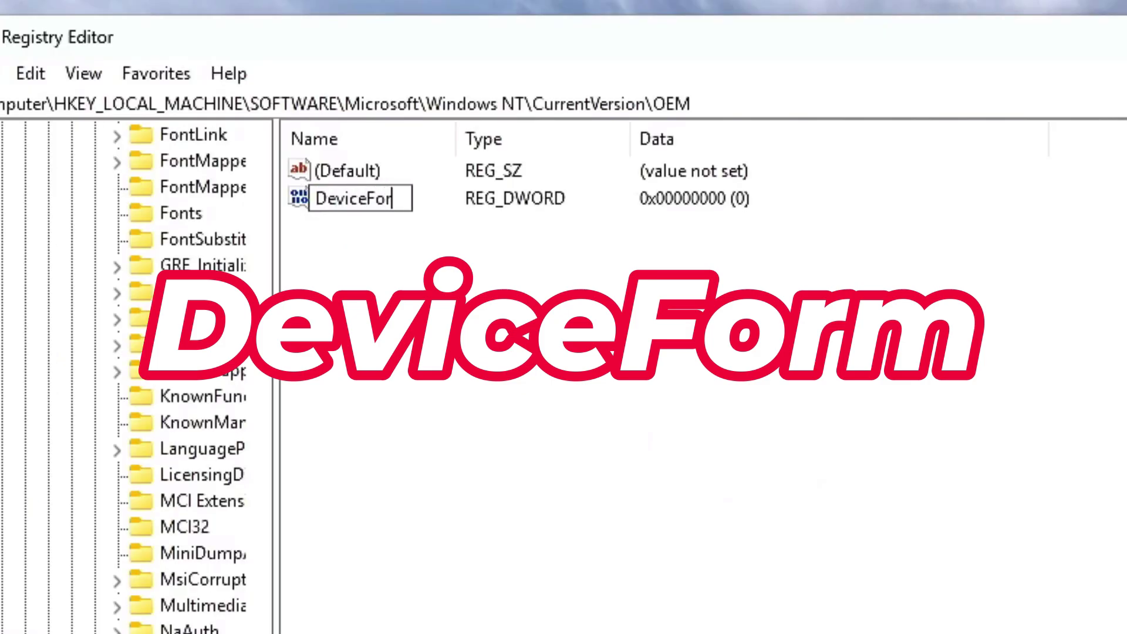
{"action": "type", "text": "m"}
{"action": "key", "text": "Return"}
{"action": "key", "text": "Return"}
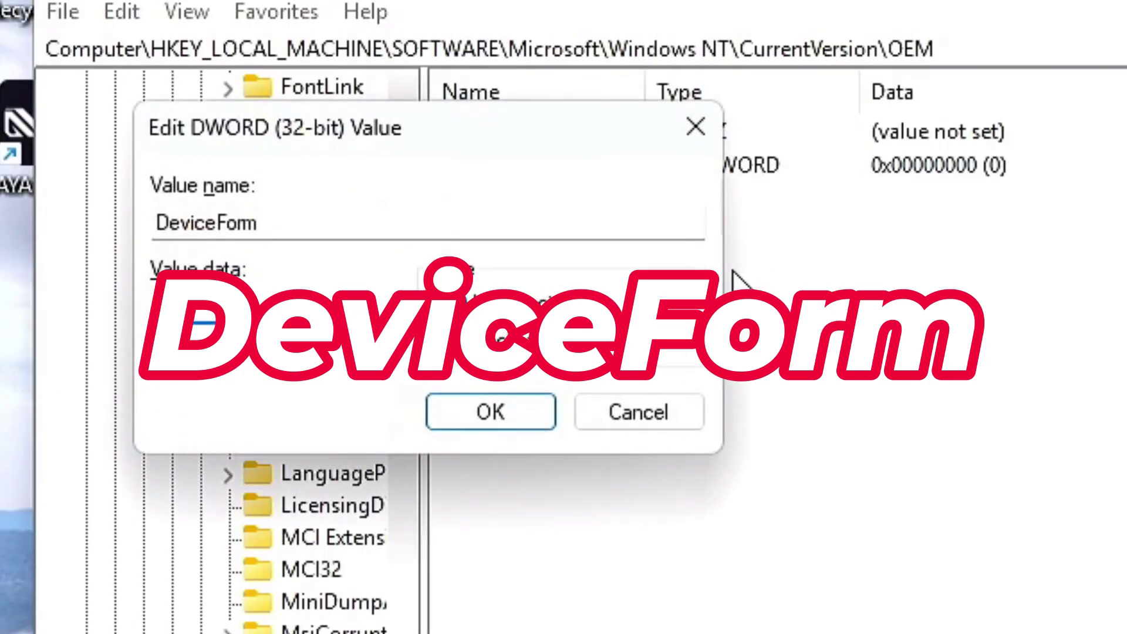
{"action": "key", "text": "End"}
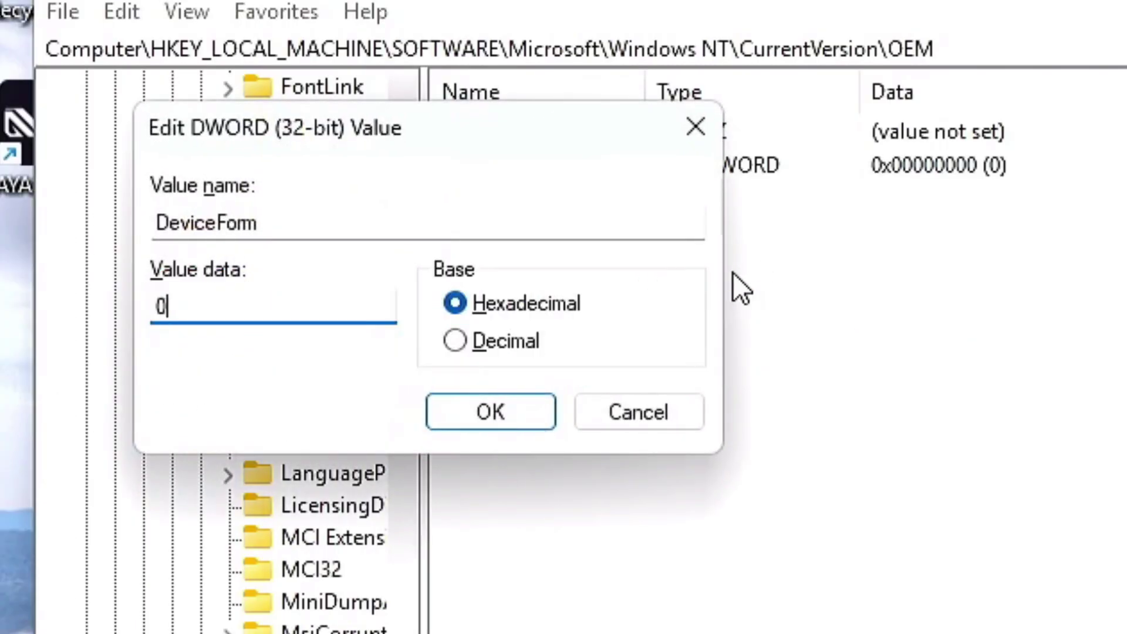
{"action": "type", "text": "e"}
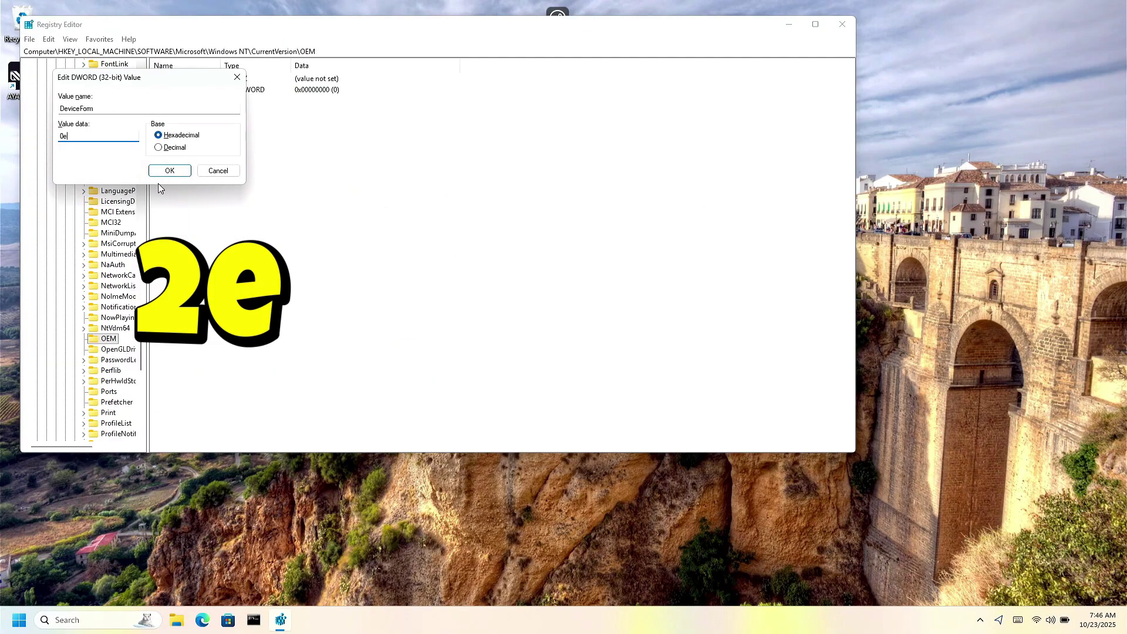
{"action": "left_click", "coordinate": [166, 172]}
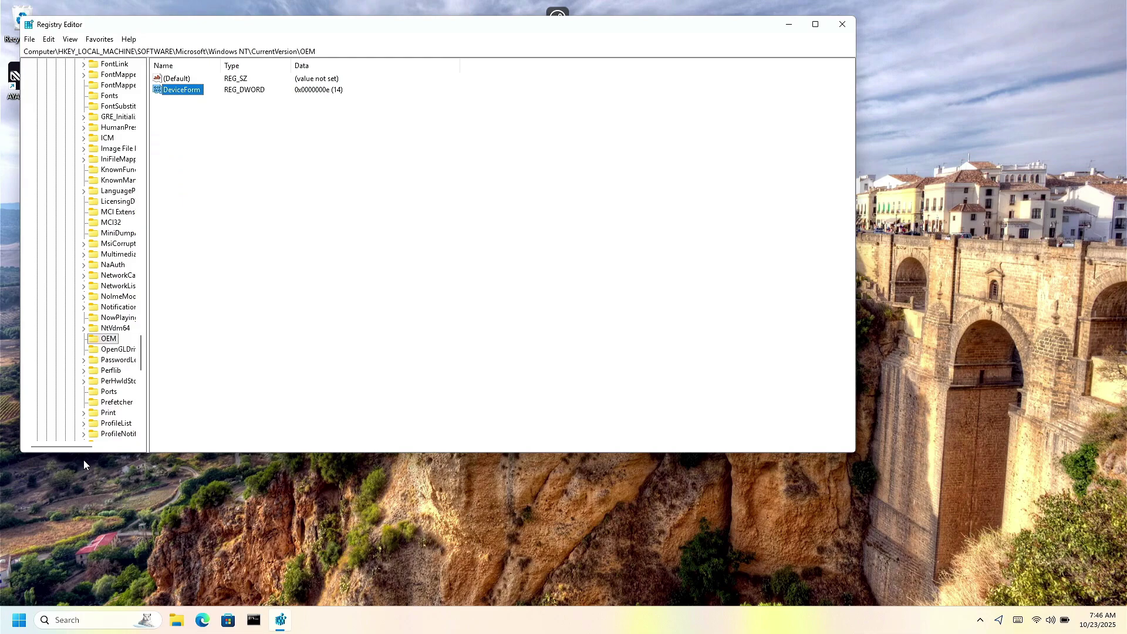
Step: Close Registry Editor, start a new admin Command Prompt from the taskbar, and open File Explorer
{"action": "key", "text": "alt+F4"}
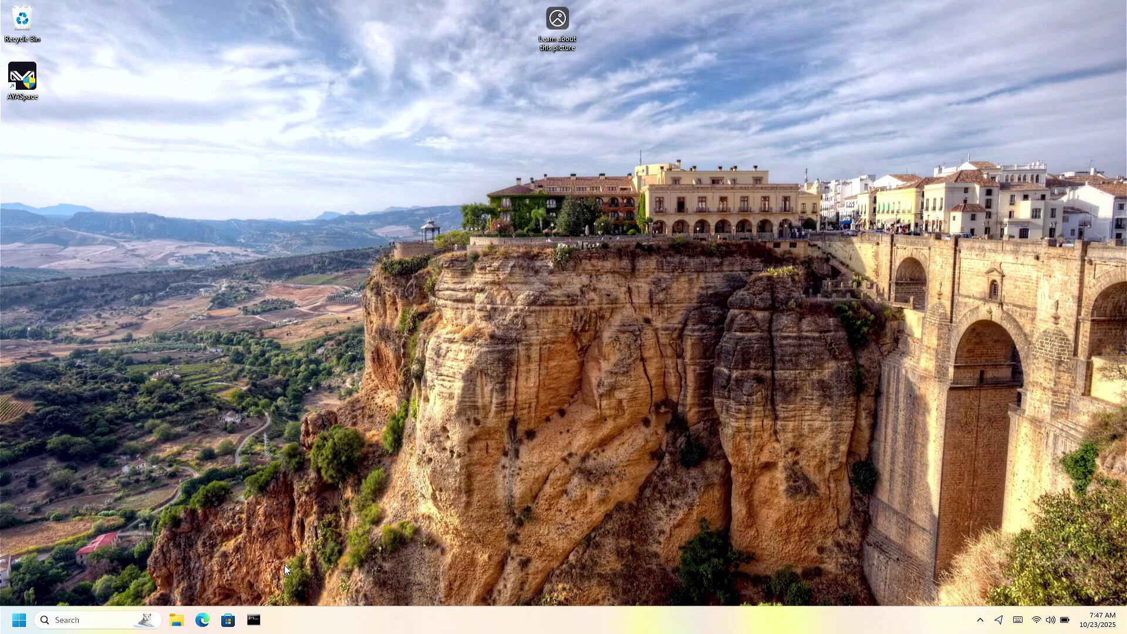
{"action": "right_click", "coordinate": [253, 623]}
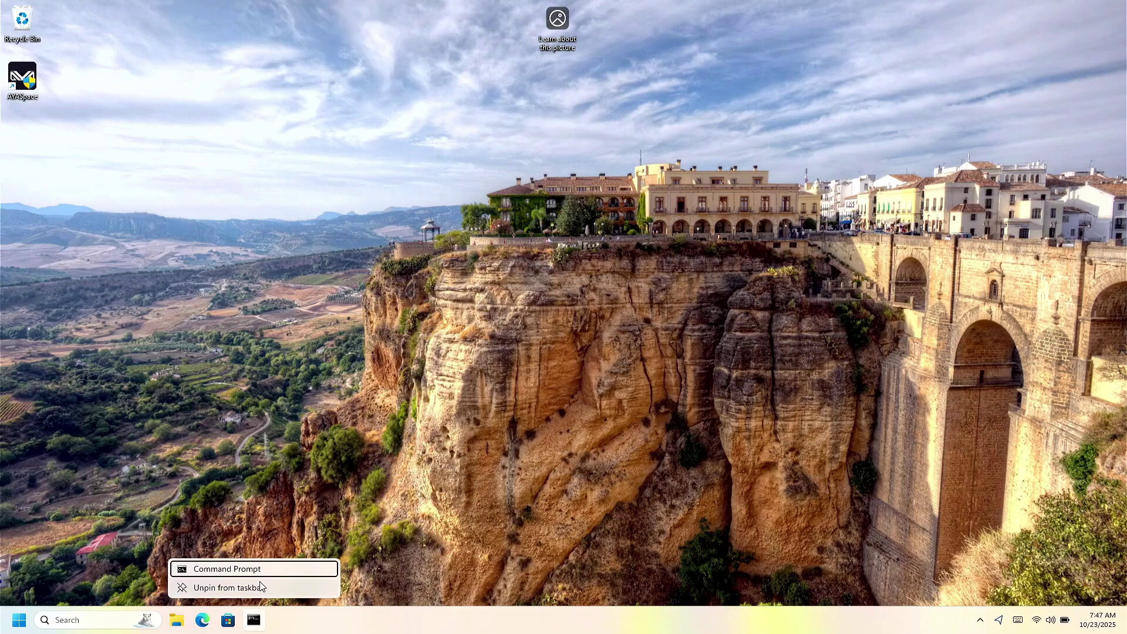
{"action": "left_click", "coordinate": [262, 572]}
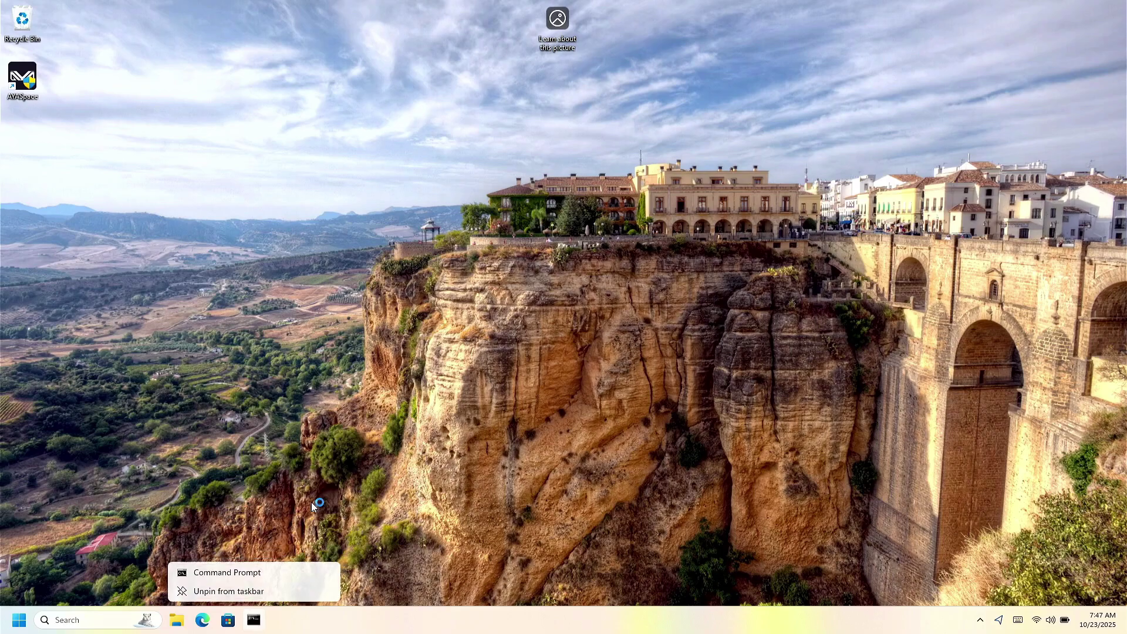
{"action": "left_click", "coordinate": [475, 410]}
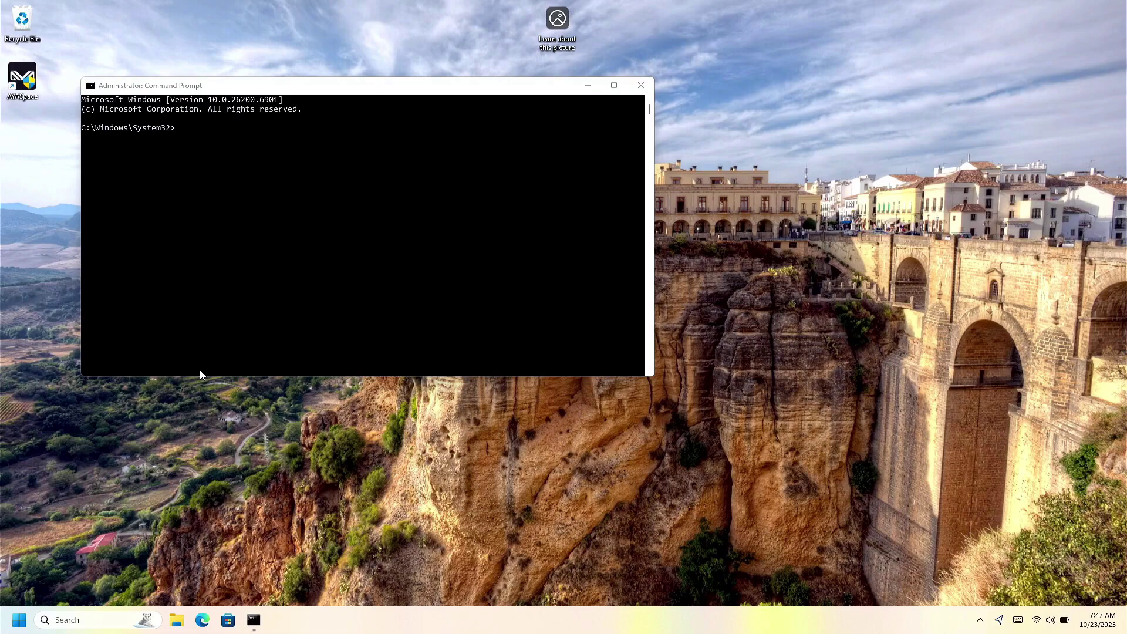
{"action": "key", "text": "super+e"}
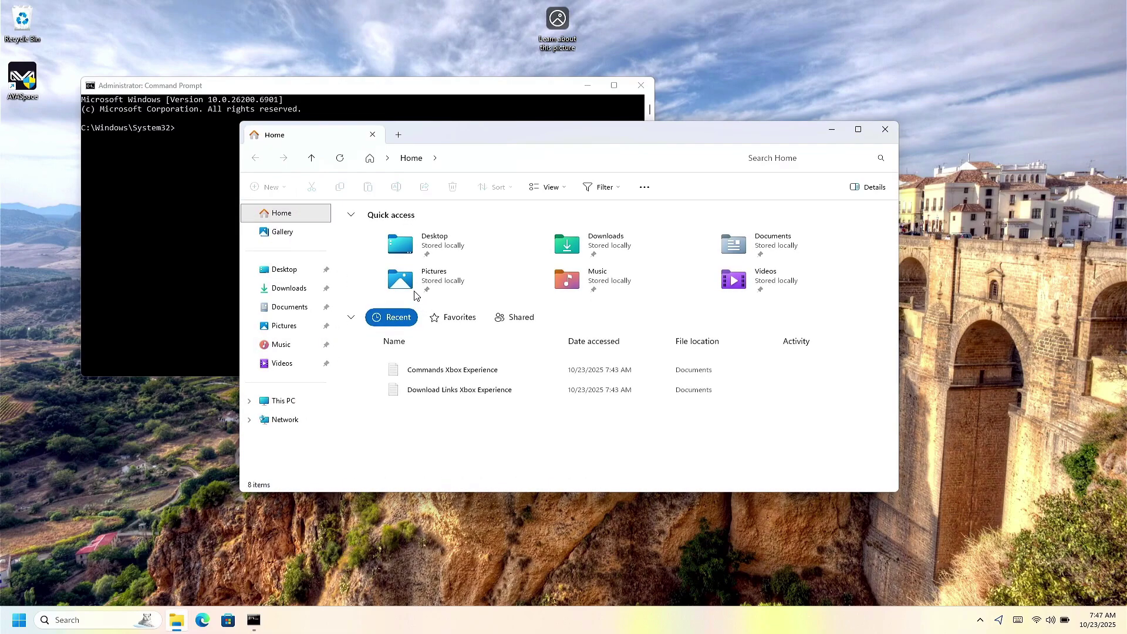
Step: Copy the PSTools folder path from Downloads and cd into it in the admin Command Prompt
{"action": "left_click", "coordinate": [288, 290]}
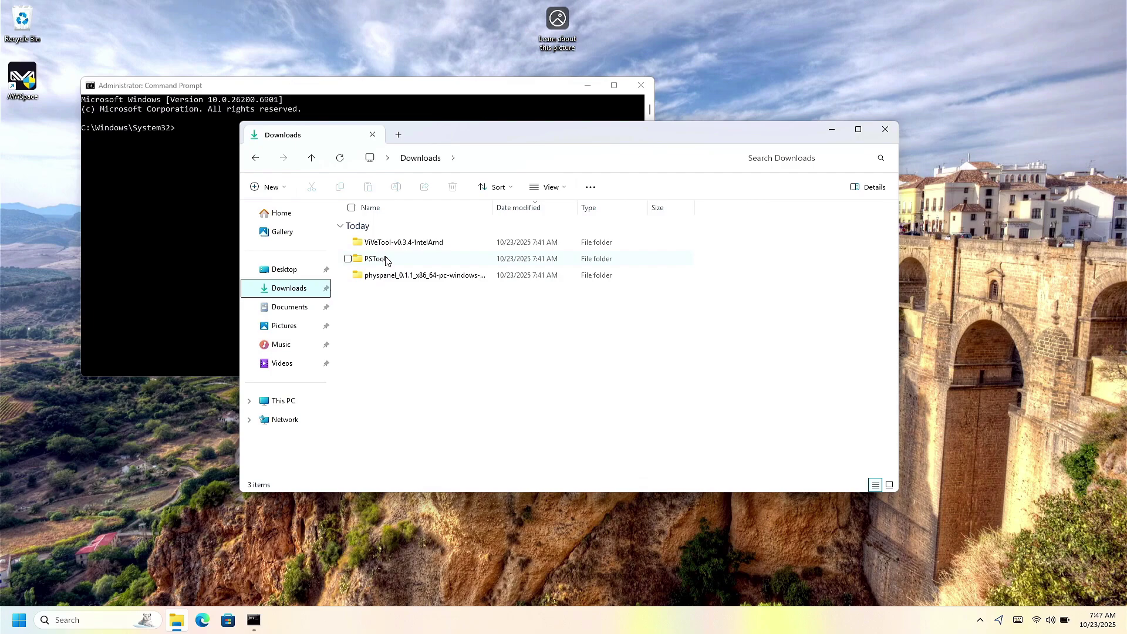
{"action": "left_click", "coordinate": [348, 260]}
{"action": "right_click", "coordinate": [385, 260]}
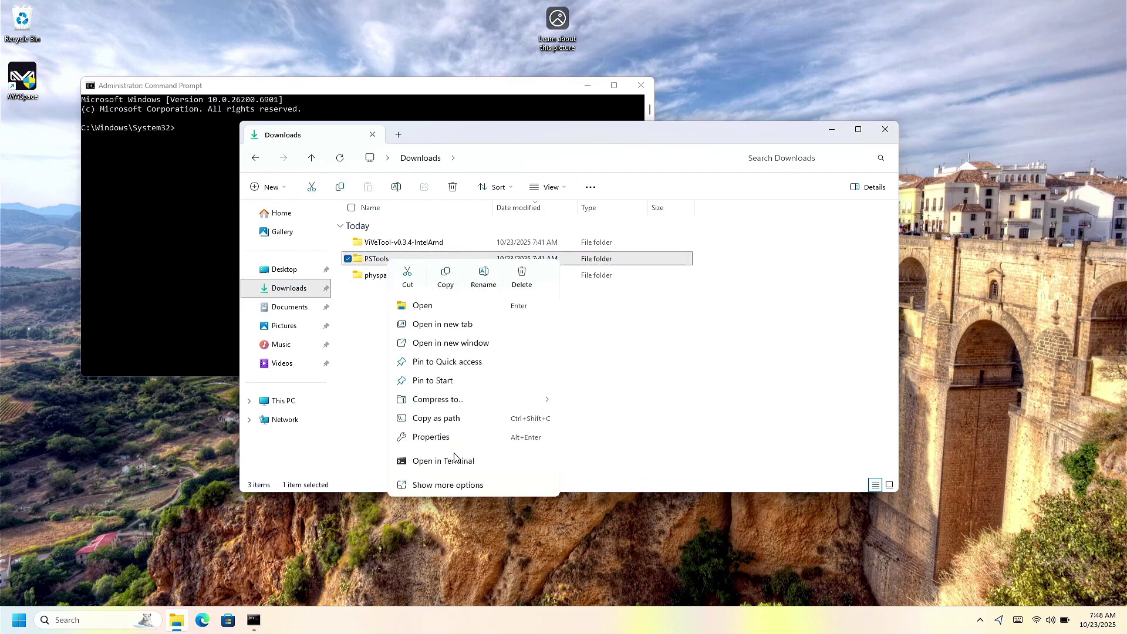
{"action": "left_click", "coordinate": [449, 418]}
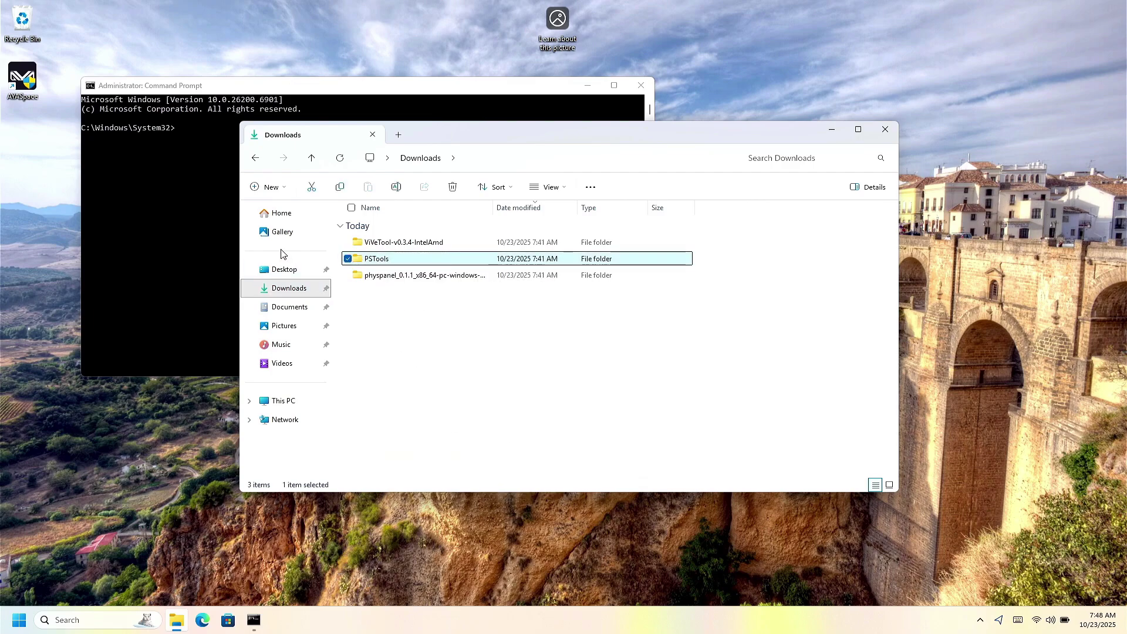
{"action": "left_click", "coordinate": [200, 145]}
{"action": "type", "text": "cd"}
{"action": "type", "text": "\"C:\\Users\\NextLite\\Downloads\\PSTools\""}
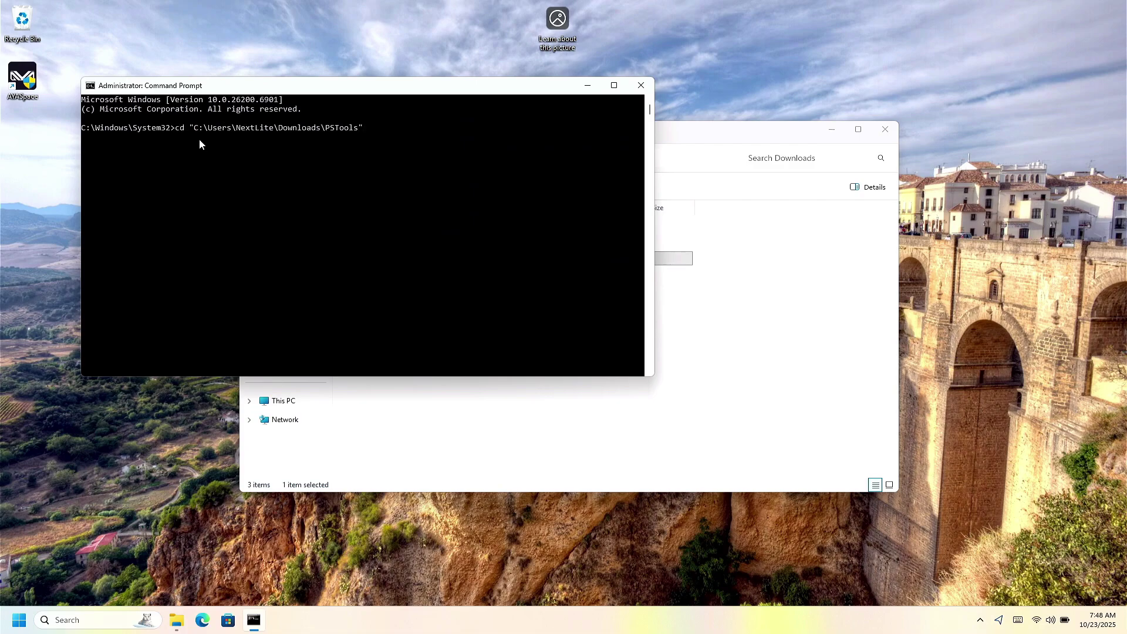
{"action": "key", "text": "Return"}
Step: Run the psexec -s -i cmd.exe line from the Notepad notes, accepting the PsExec licence
{"action": "left_click", "coordinate": [111, 621]}
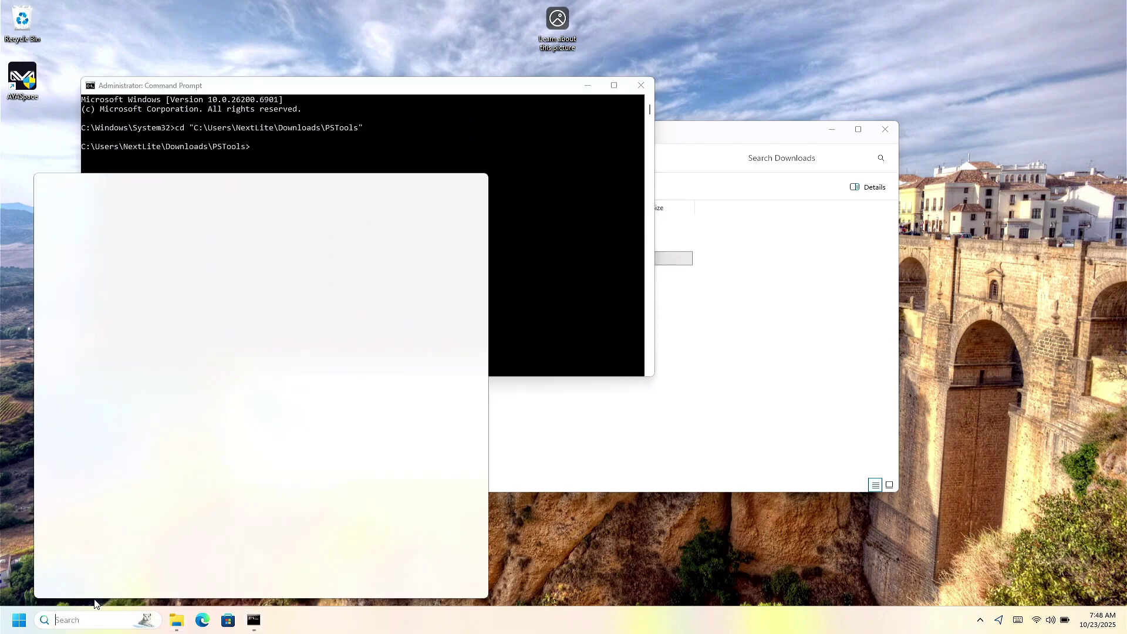
{"action": "type", "text": "notepad"}
{"action": "key", "text": "Return"}
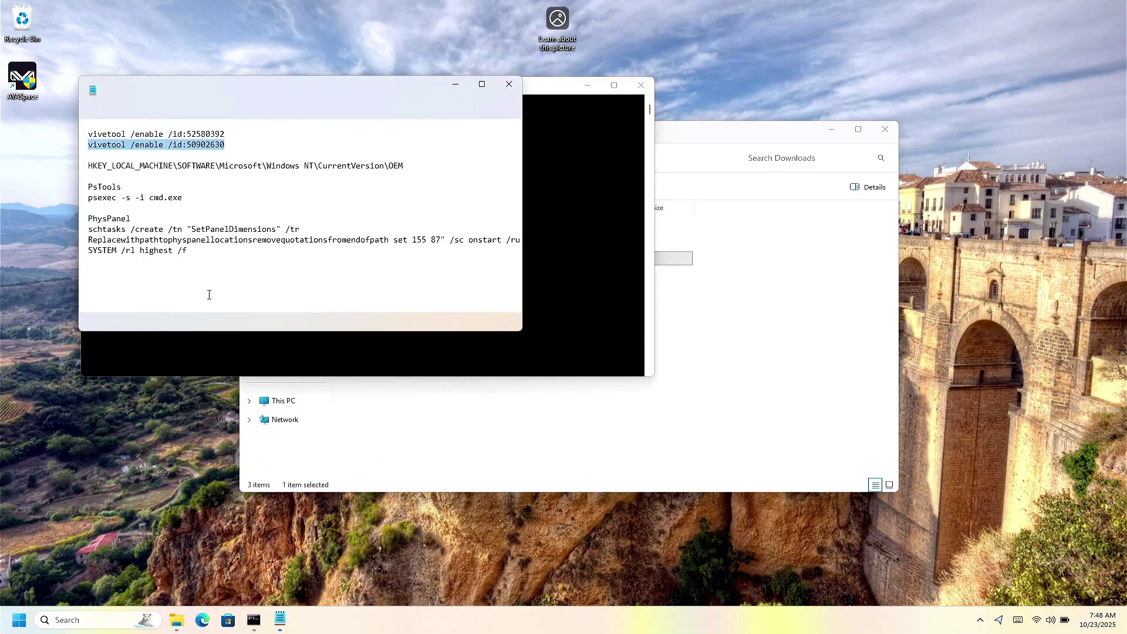
{"action": "triple_click", "coordinate": [187, 197]}
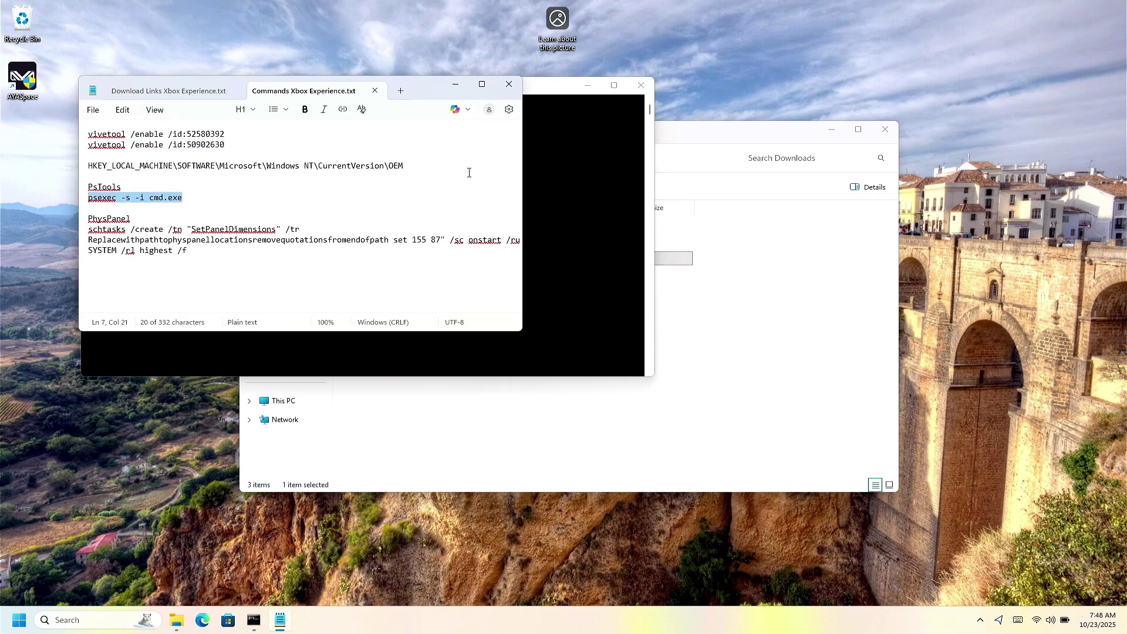
{"action": "left_click", "coordinate": [562, 156]}
{"action": "key", "text": "ctrl+v"}
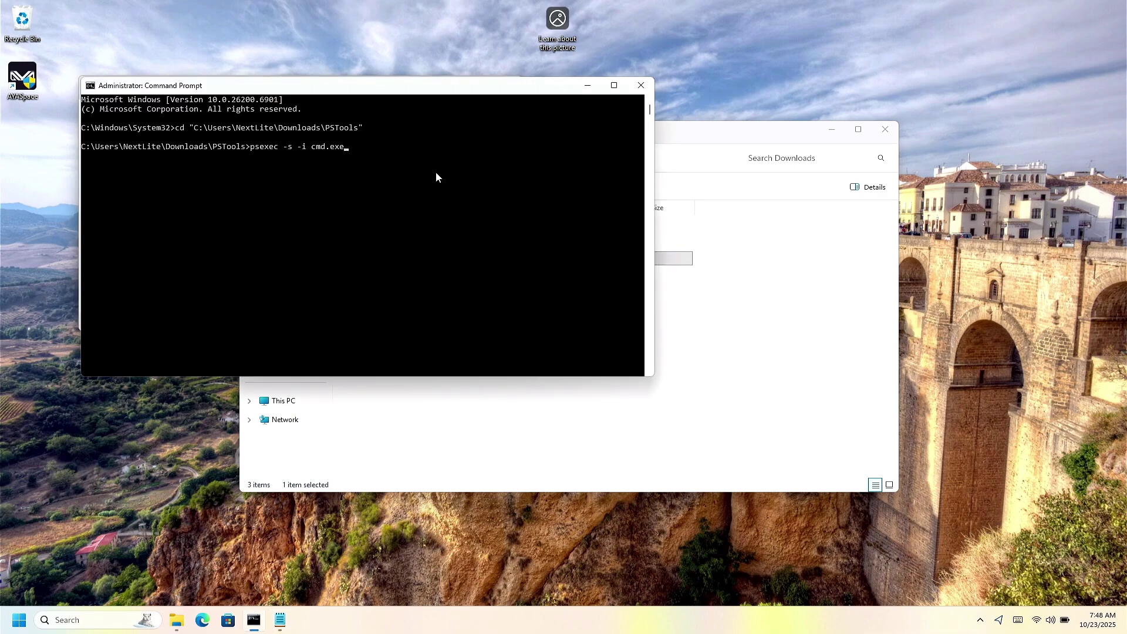
{"action": "key", "text": "Return"}
{"action": "left_click", "coordinate": [624, 382]}
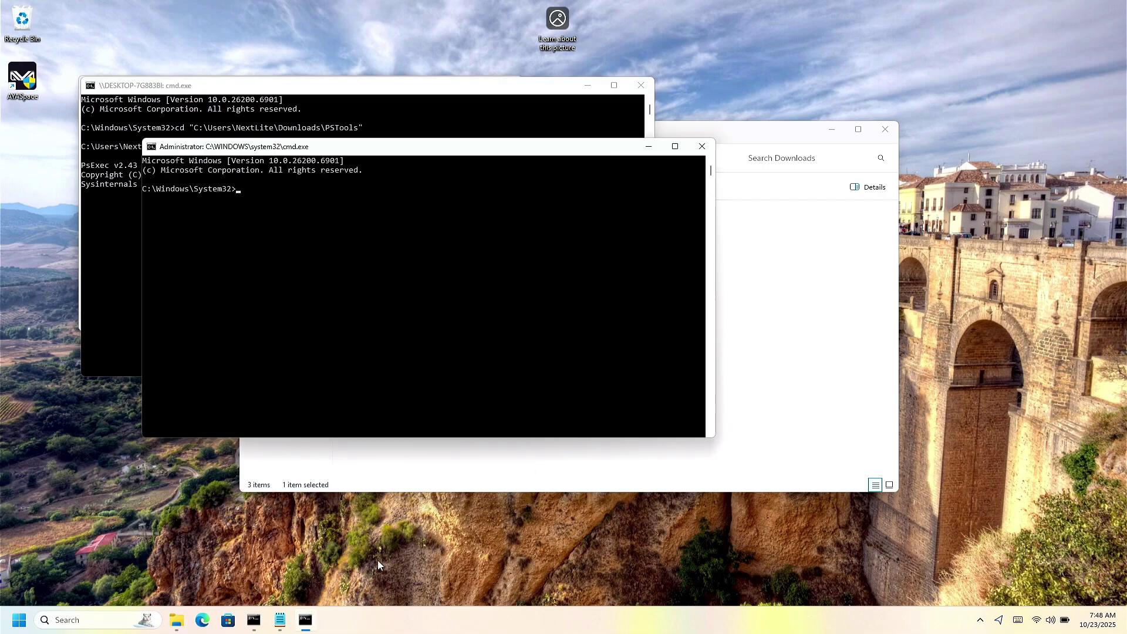
{"action": "left_click", "coordinate": [781, 311]}
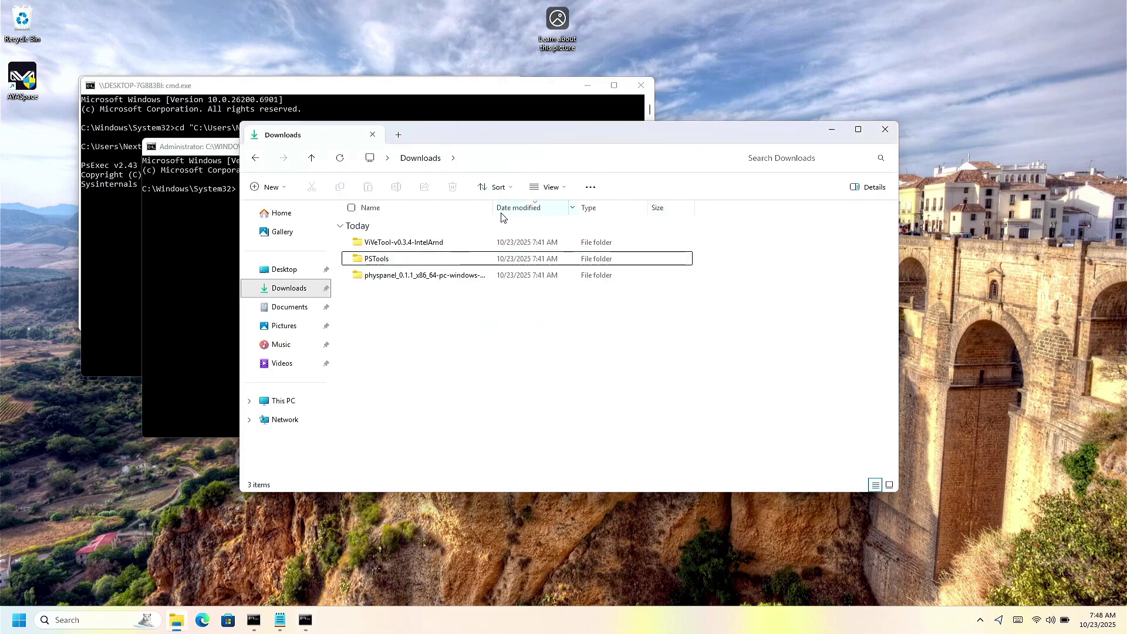
Step: Copy the physpanel folder's full path from the Downloads folder
{"action": "left_click", "coordinate": [280, 620]}
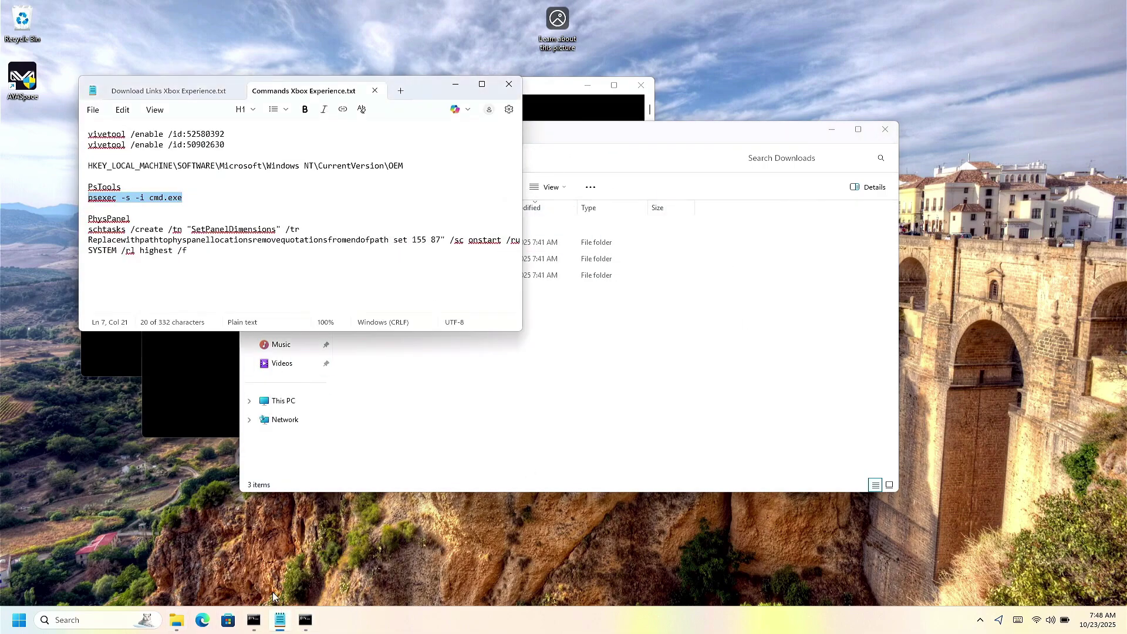
{"action": "left_click_drag", "start_coordinate": [196, 250], "coordinate": [89, 230]}
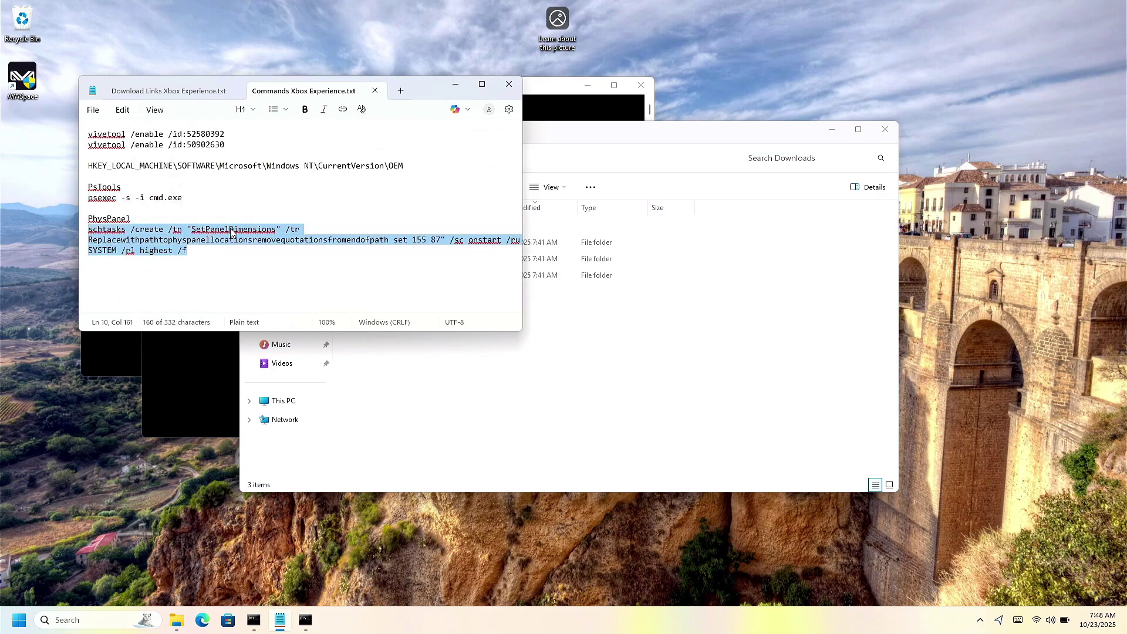
{"action": "left_click", "coordinate": [231, 233]}
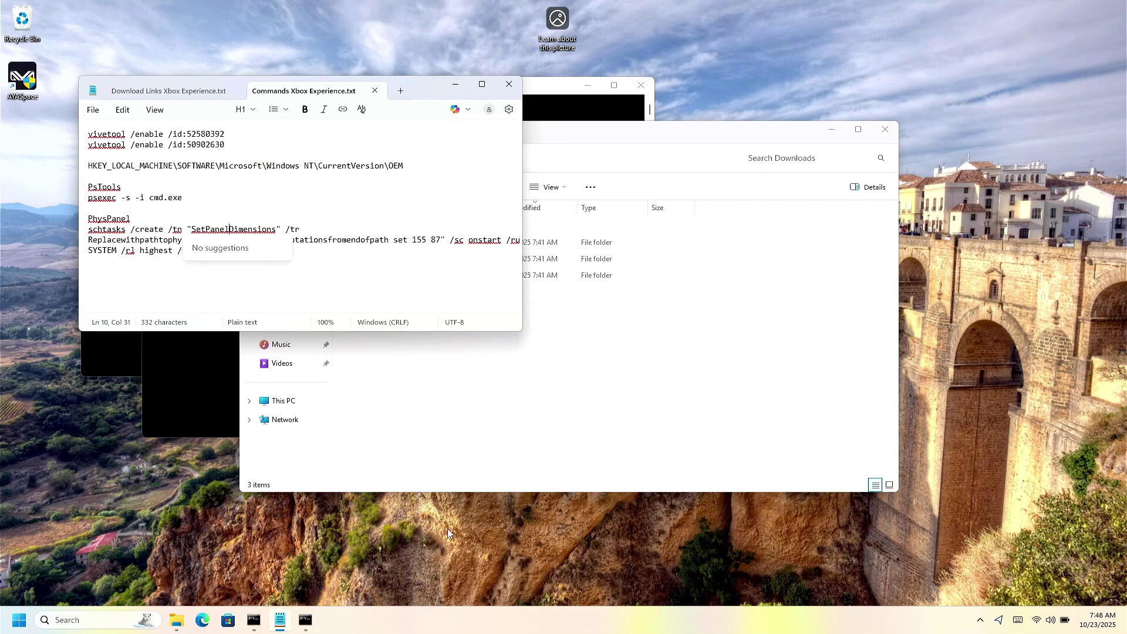
{"action": "left_click", "coordinate": [176, 617]}
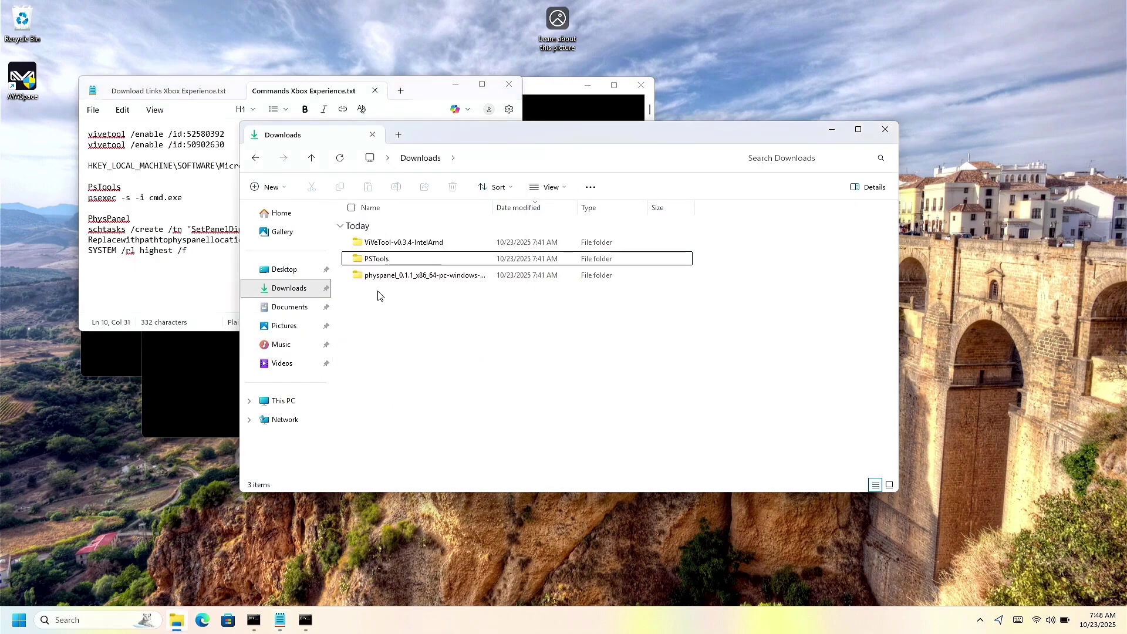
{"action": "left_click", "coordinate": [381, 274]}
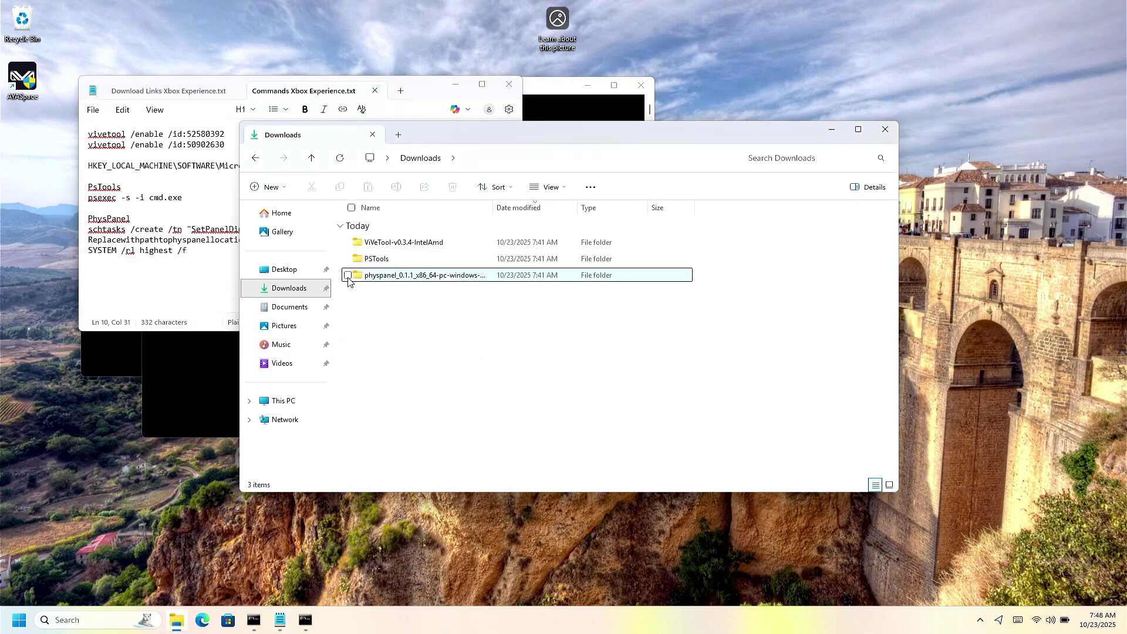
{"action": "right_click", "coordinate": [382, 275]}
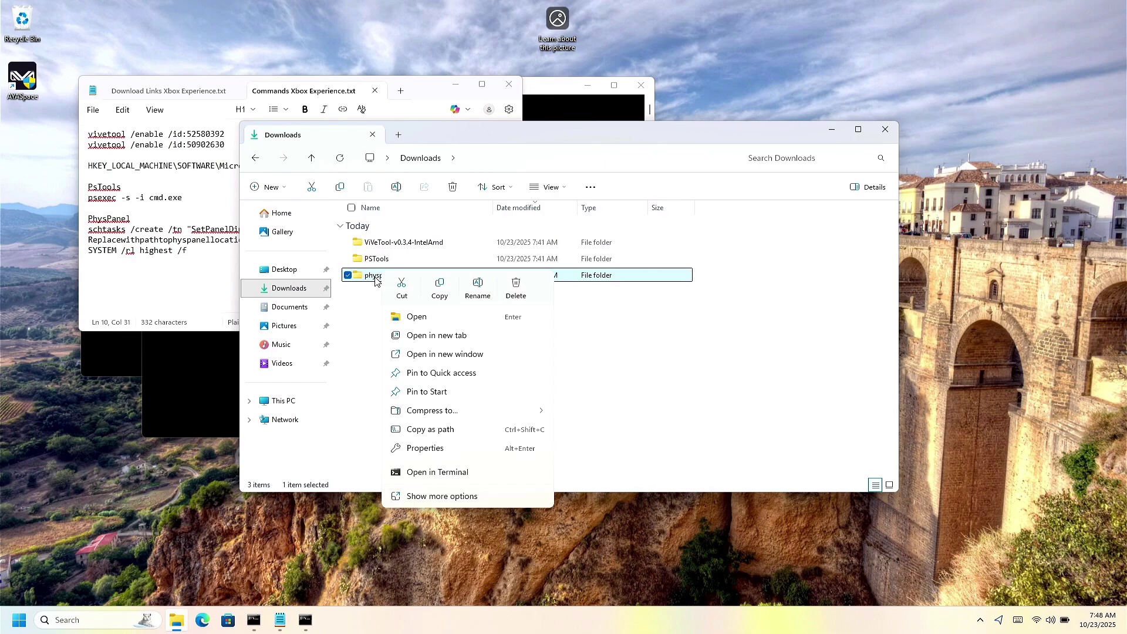
{"action": "left_click", "coordinate": [437, 434]}
Step: Replace the schtasks path placeholder with the physpanel folder path plus /physpanel.exe
{"action": "left_click", "coordinate": [222, 290]}
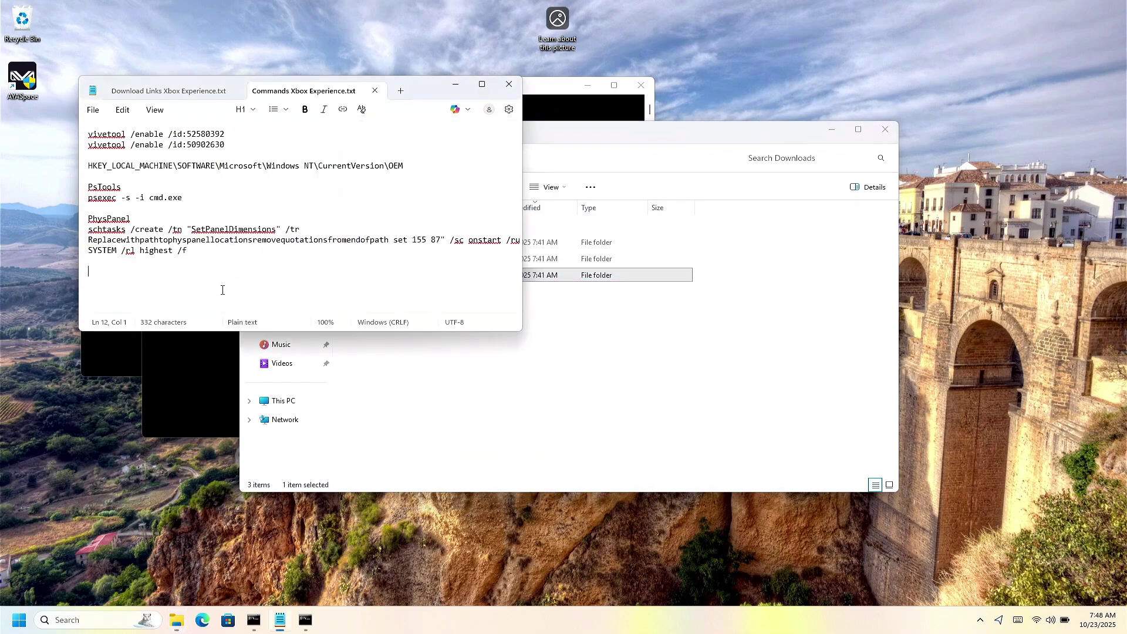
{"action": "double_click", "coordinate": [162, 228]}
{"action": "double_click", "coordinate": [249, 240]}
{"action": "type", "text": "\"C:\\Users\\NextLite\\Downloads\\physpanel_0.1.1_x86_64-pc-windows-msvc\""}
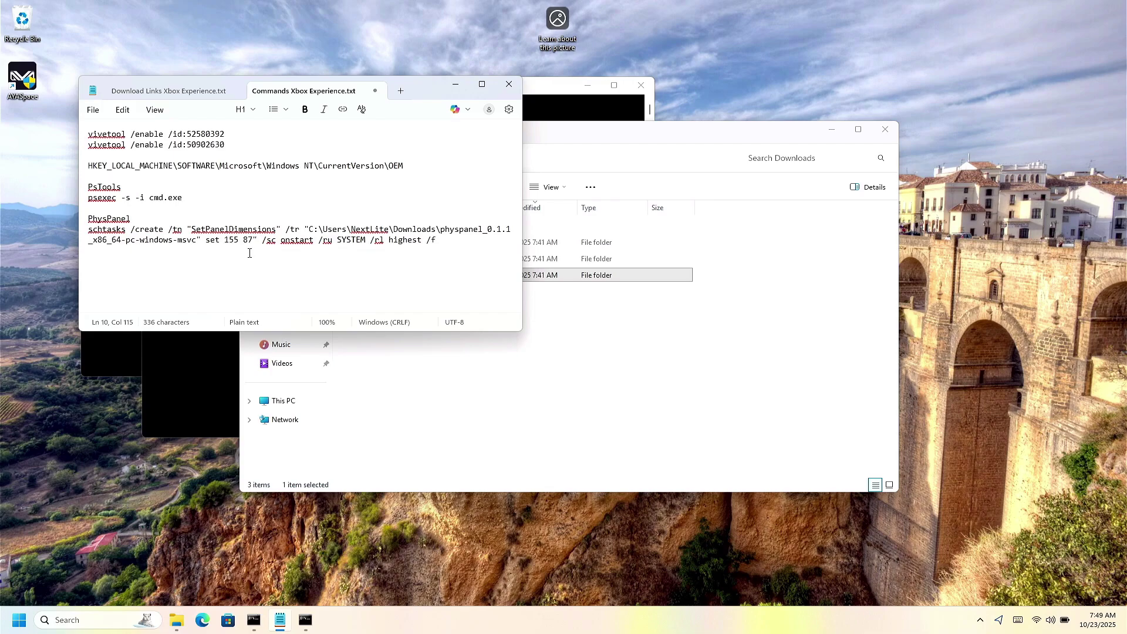
{"action": "key", "text": "BackSpace"}
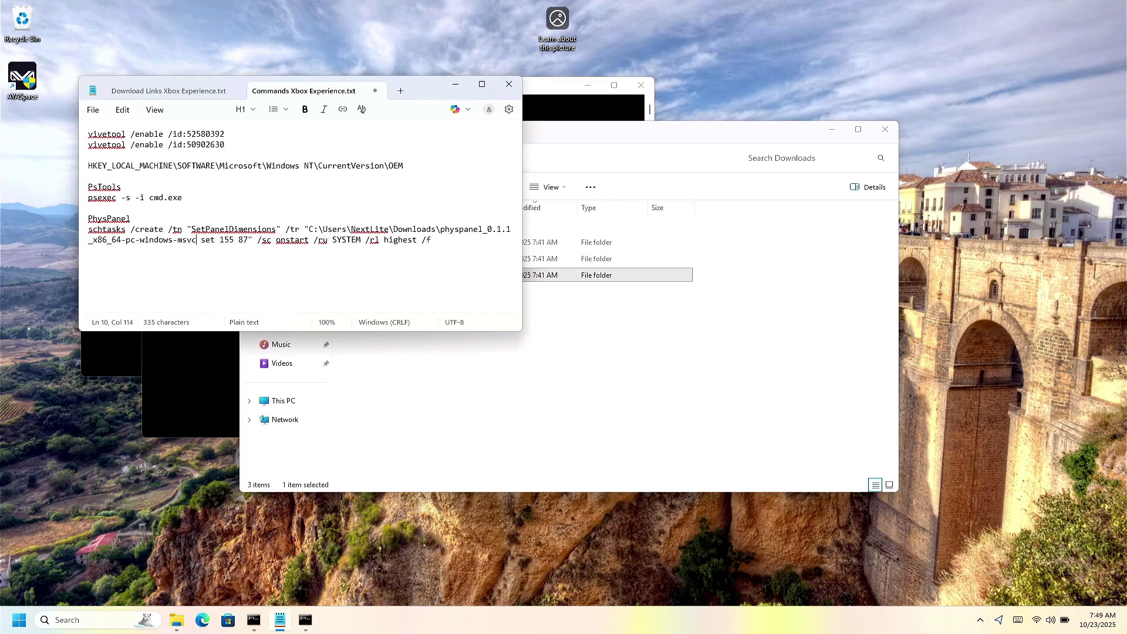
{"action": "type", "text": "/"}
{"action": "type", "text": "physpanel.e"}
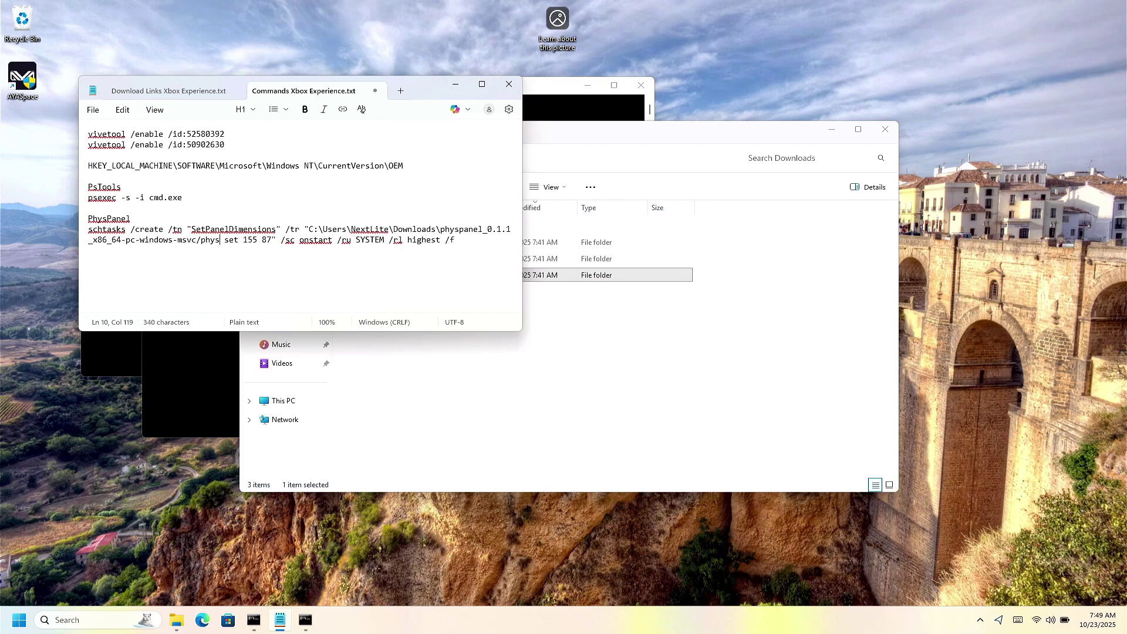
{"action": "type", "text": "xe"}
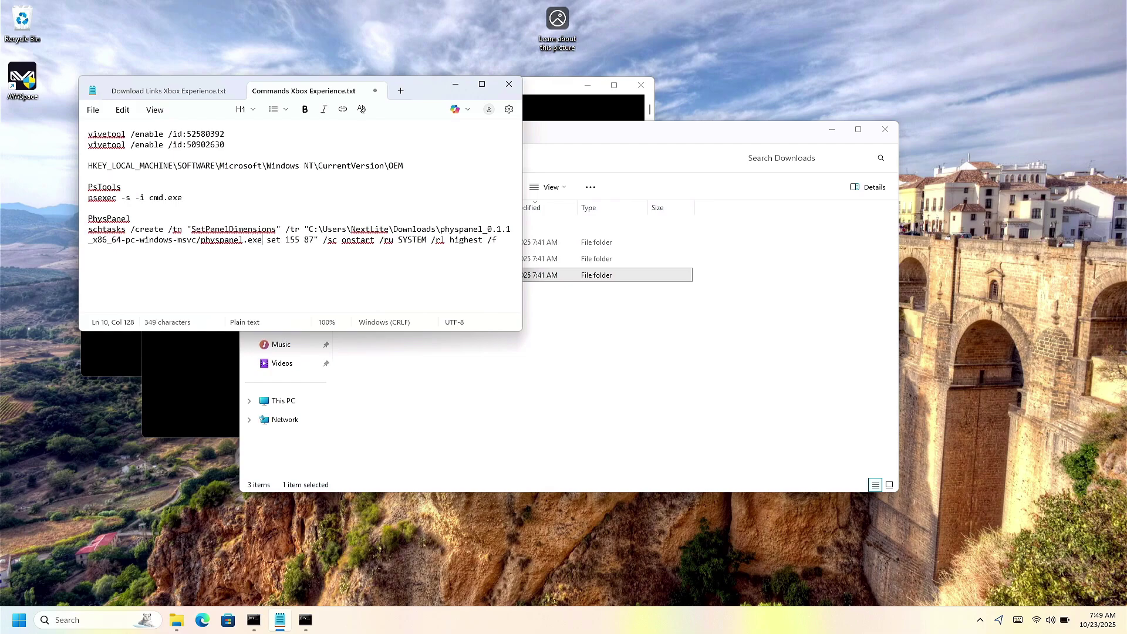
Step: Copy the finished schtasks command and bring the SYSTEM Command Prompt forward
{"action": "left_click_drag", "start_coordinate": [501, 240], "coordinate": [83, 229]}
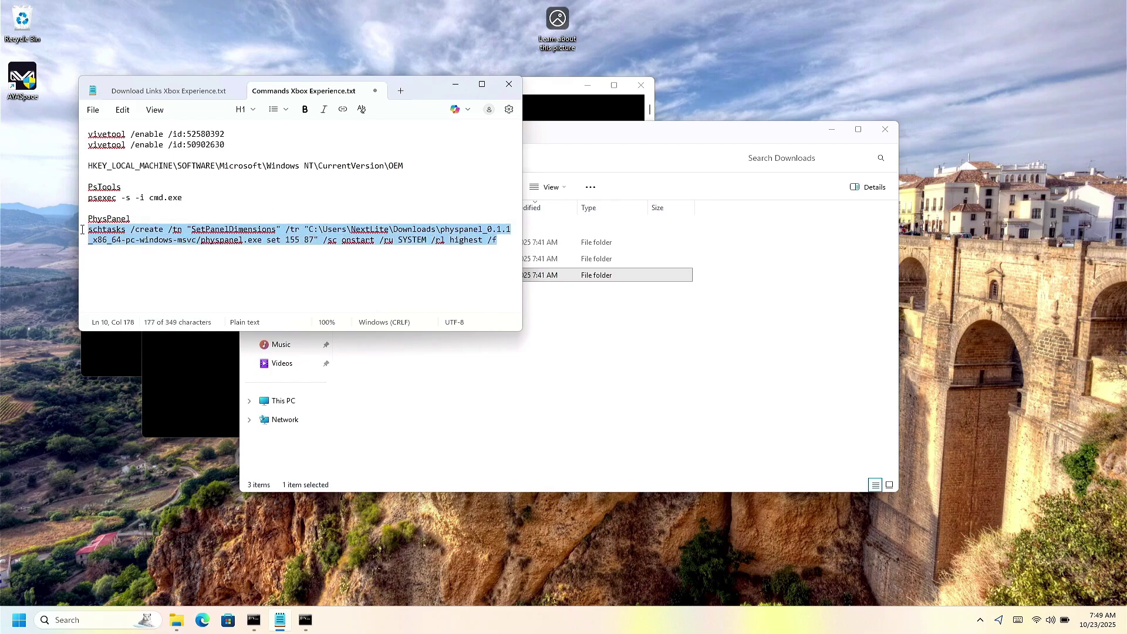
{"action": "right_click", "coordinate": [158, 243]}
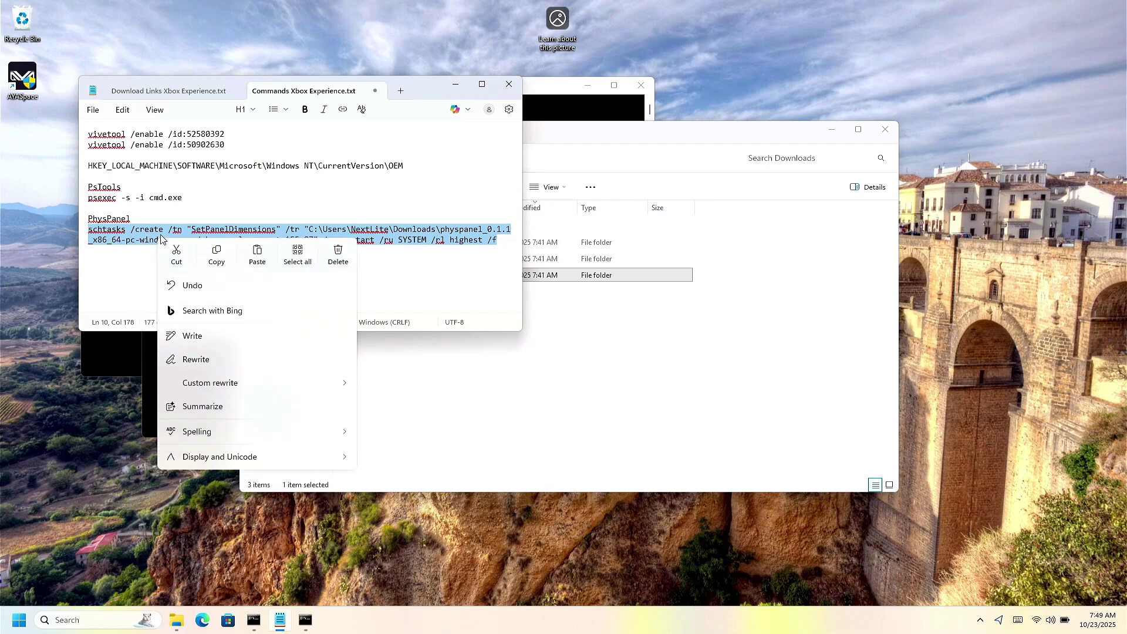
{"action": "left_click", "coordinate": [219, 252]}
{"action": "left_click", "coordinate": [535, 95]}
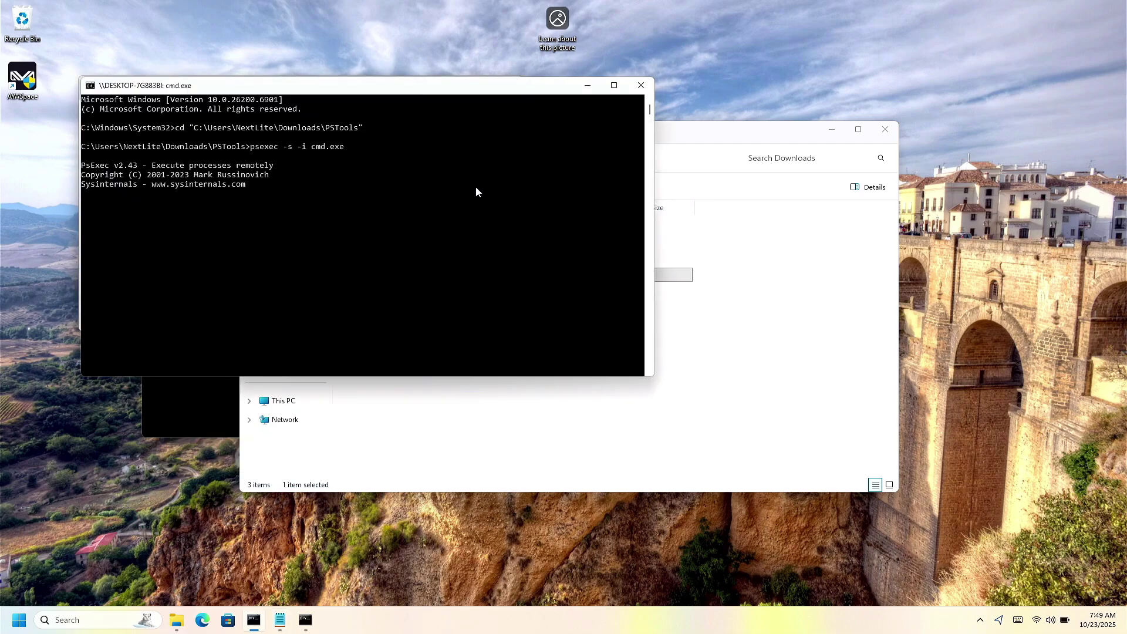
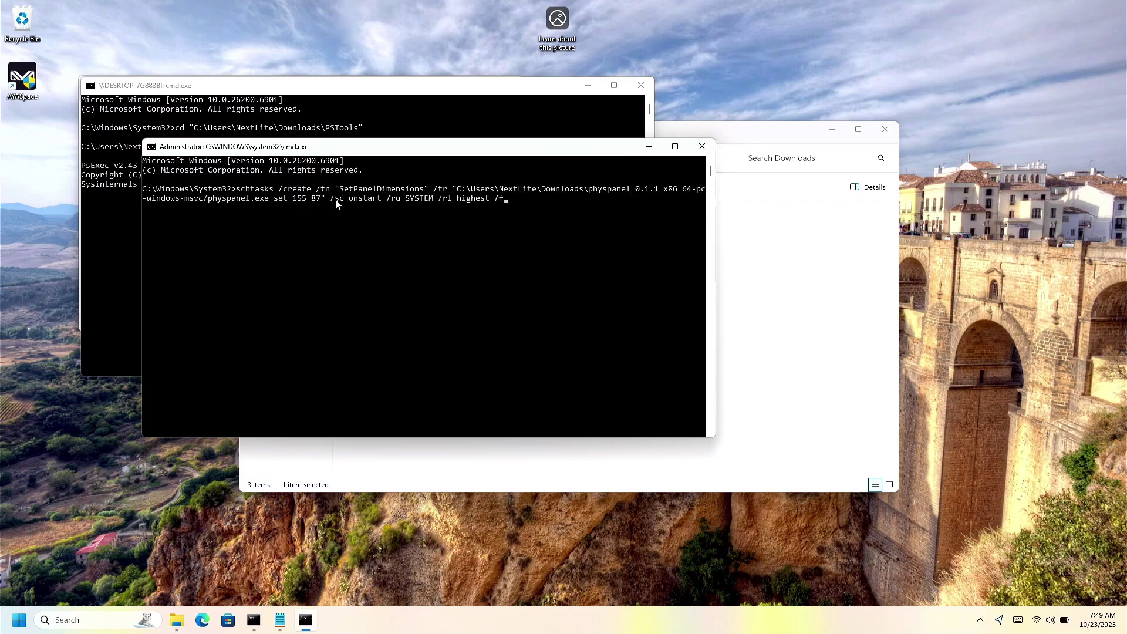
Step: Create the SetPanelDimensions startup task running 'physpanel set 155 87' as SYSTEM, then begin a restart
{"action": "key", "text": "Return"}
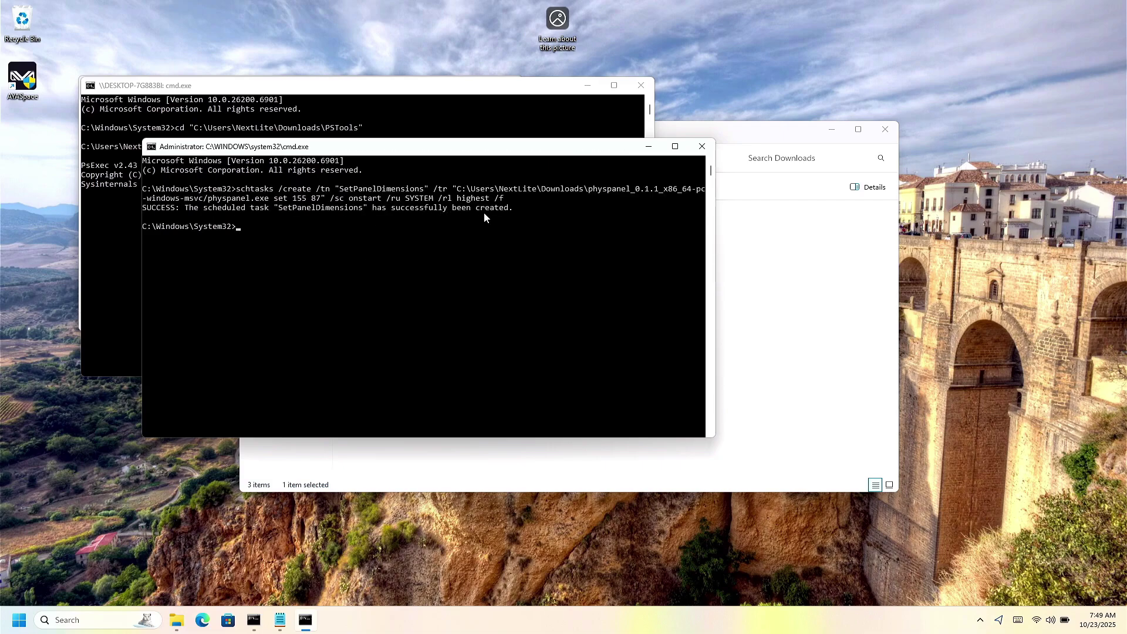
{"action": "left_click", "coordinate": [18, 620]}
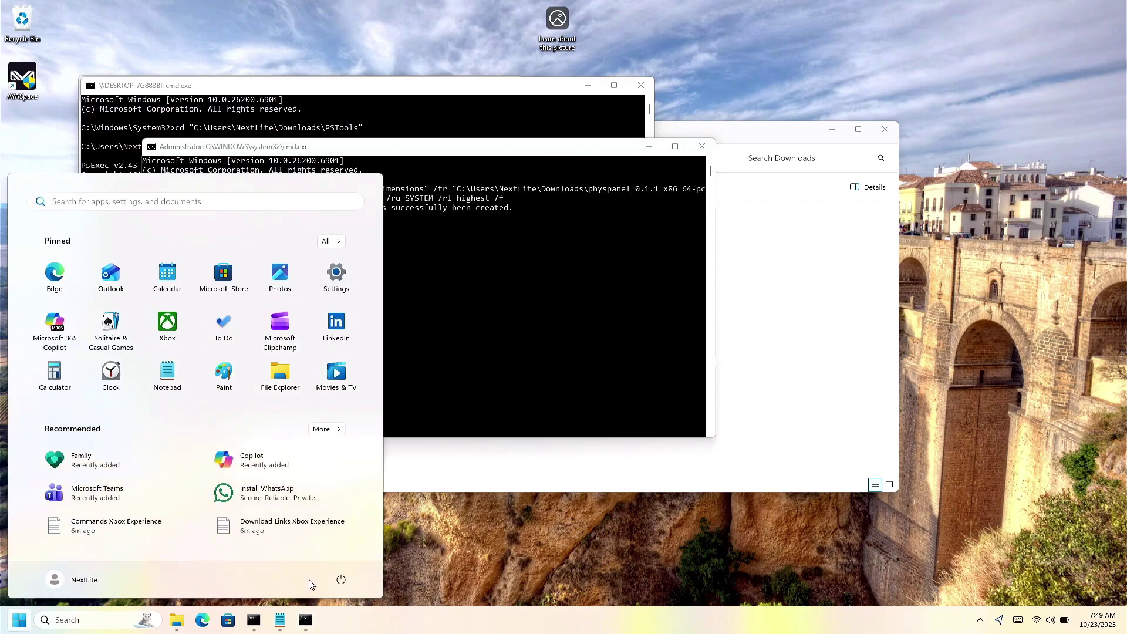
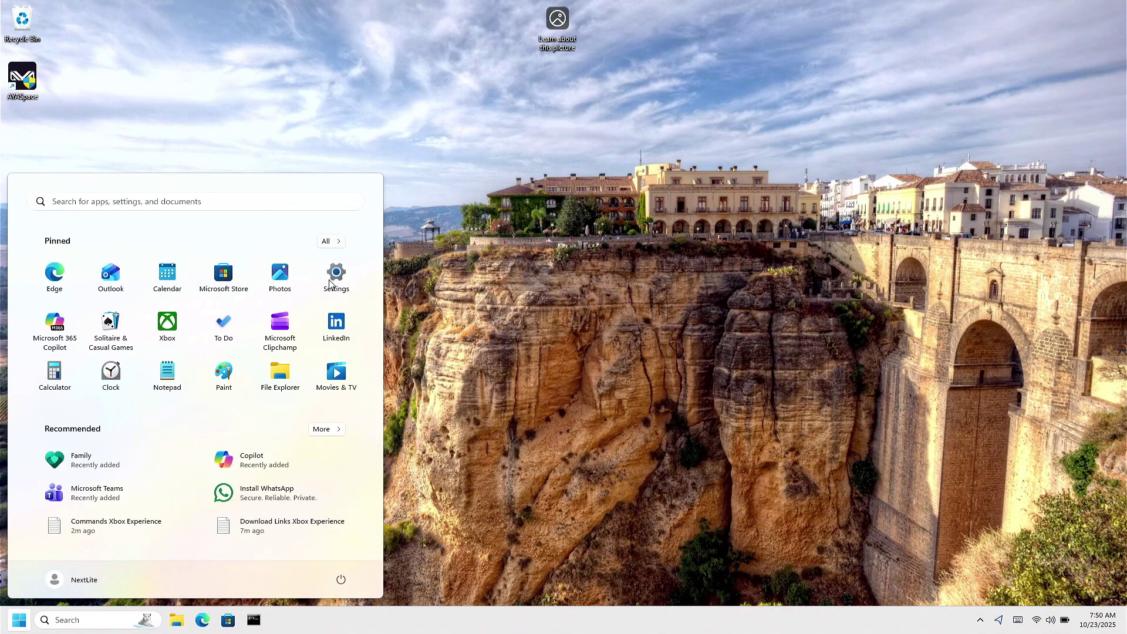
Step: Open the Gaming > Full screen experience page in Windows Settings
{"action": "left_click", "coordinate": [330, 276]}
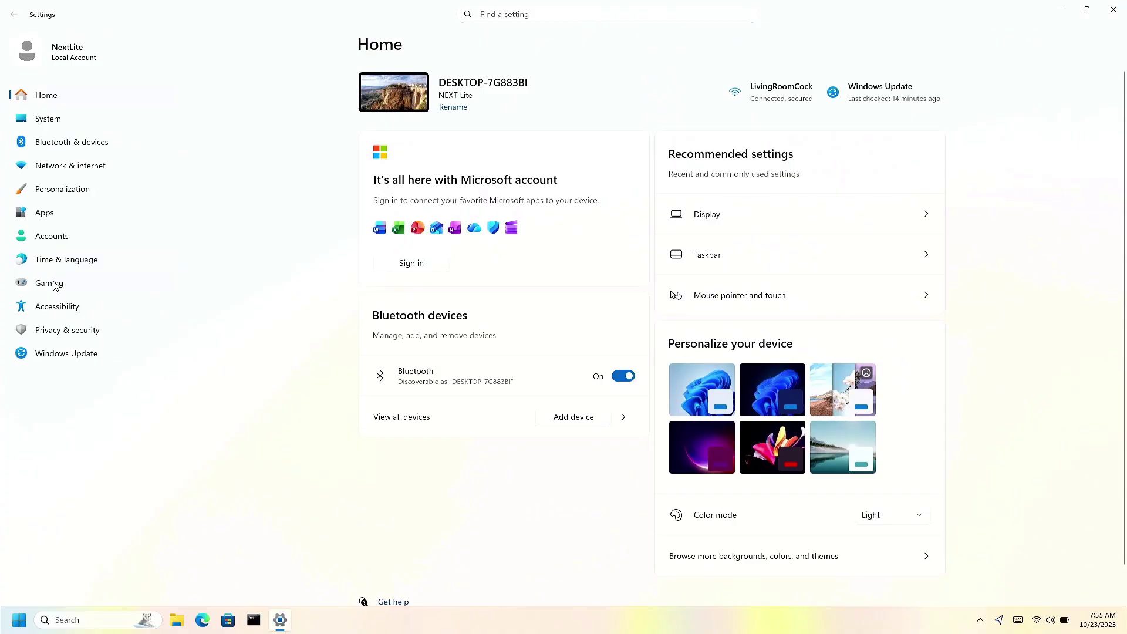
{"action": "left_click", "coordinate": [49, 283]}
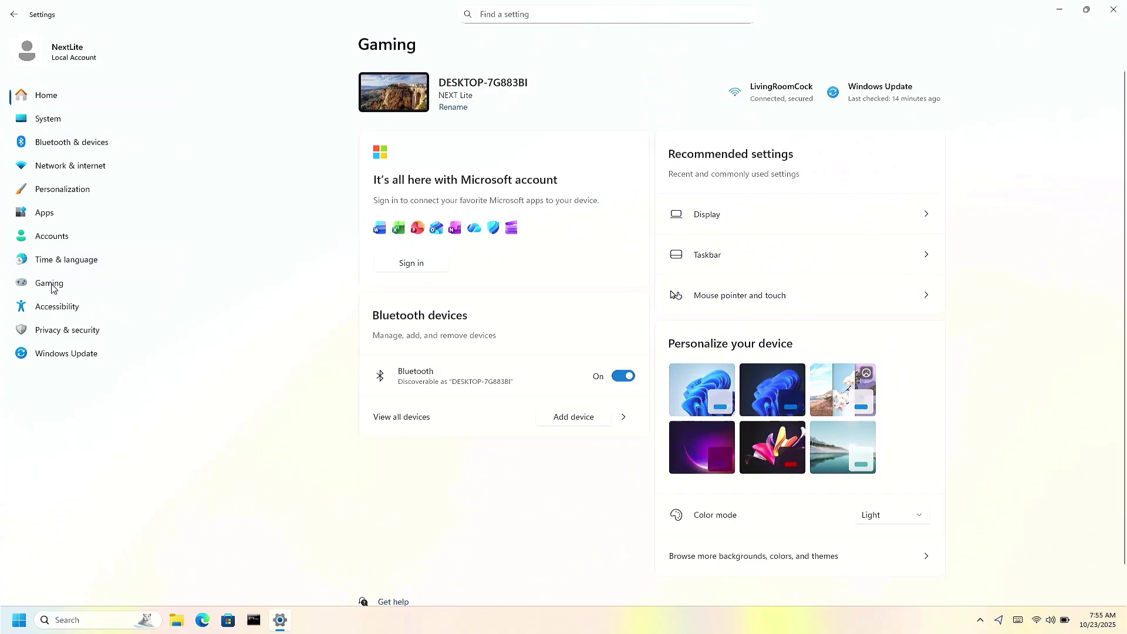
{"action": "left_click", "coordinate": [737, 94]}
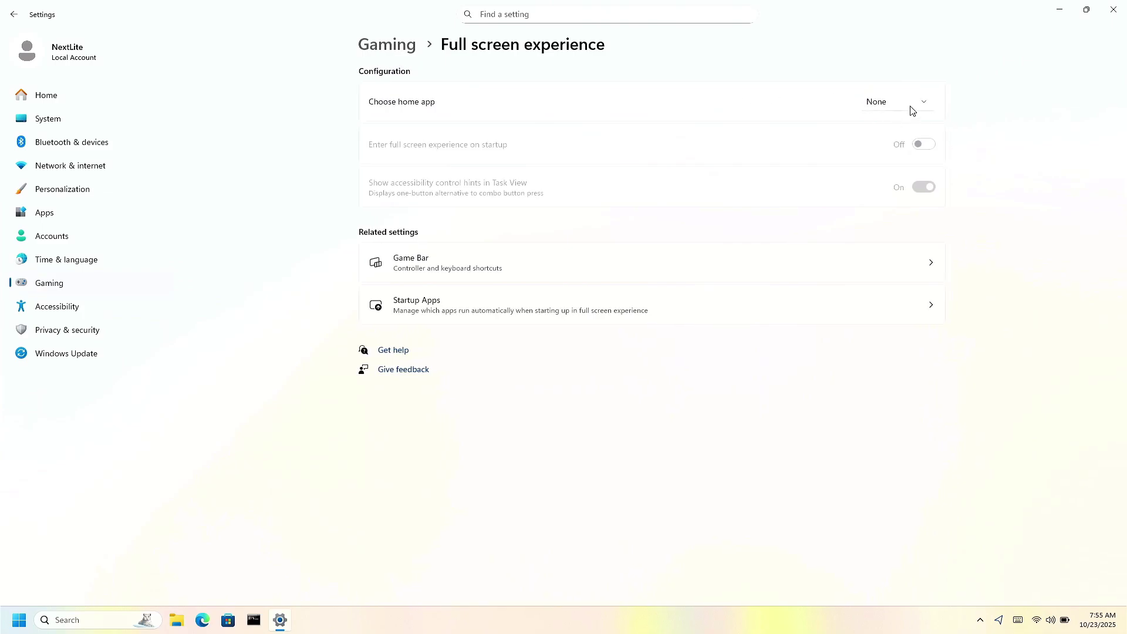
Step: Set the home app to Xbox, turn on entering full screen at startup, and close Settings
{"action": "left_click", "coordinate": [912, 111]}
{"action": "left_click", "coordinate": [911, 129]}
{"action": "left_click", "coordinate": [925, 146]}
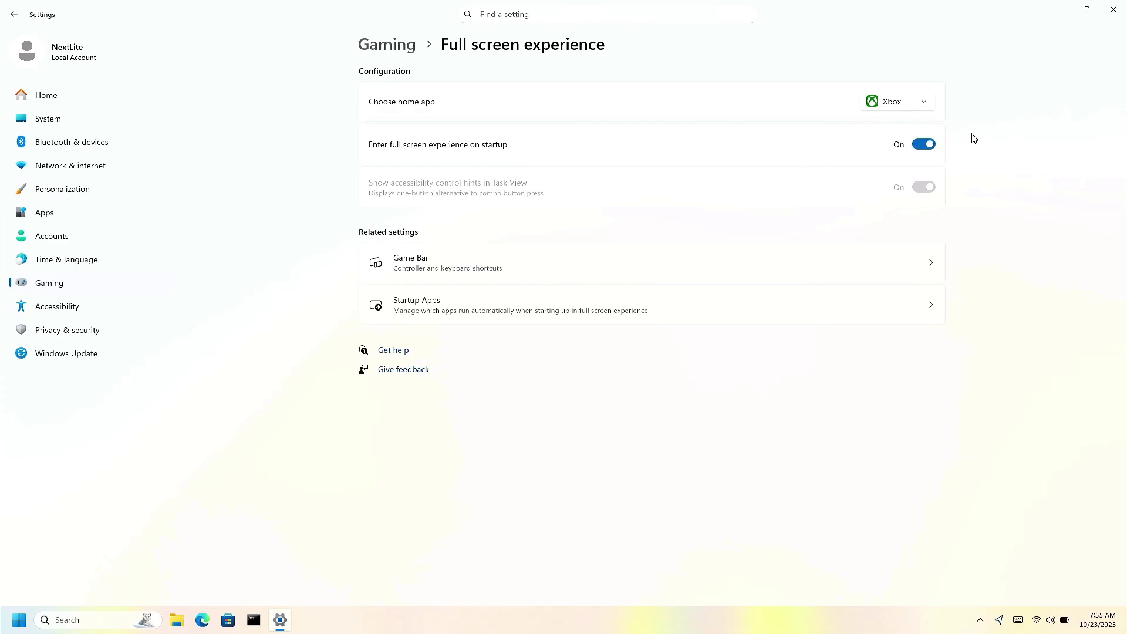
{"action": "left_click", "coordinate": [1114, 12]}
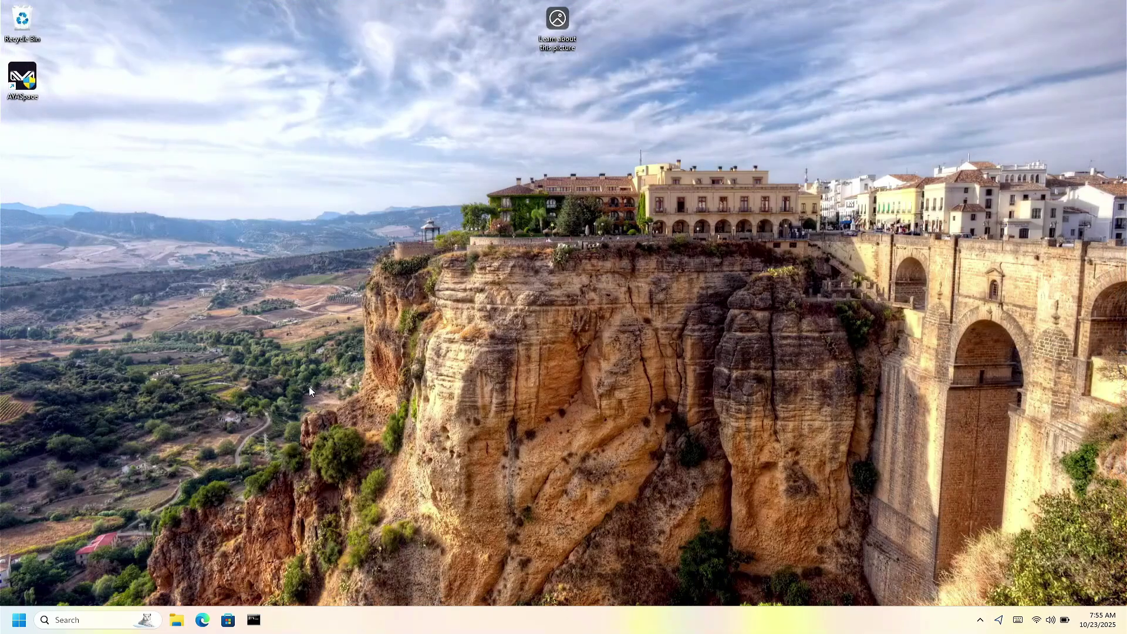
Step: Restart the PC from the Start menu to boot into the Xbox full screen experience
{"action": "left_click", "coordinate": [19, 622]}
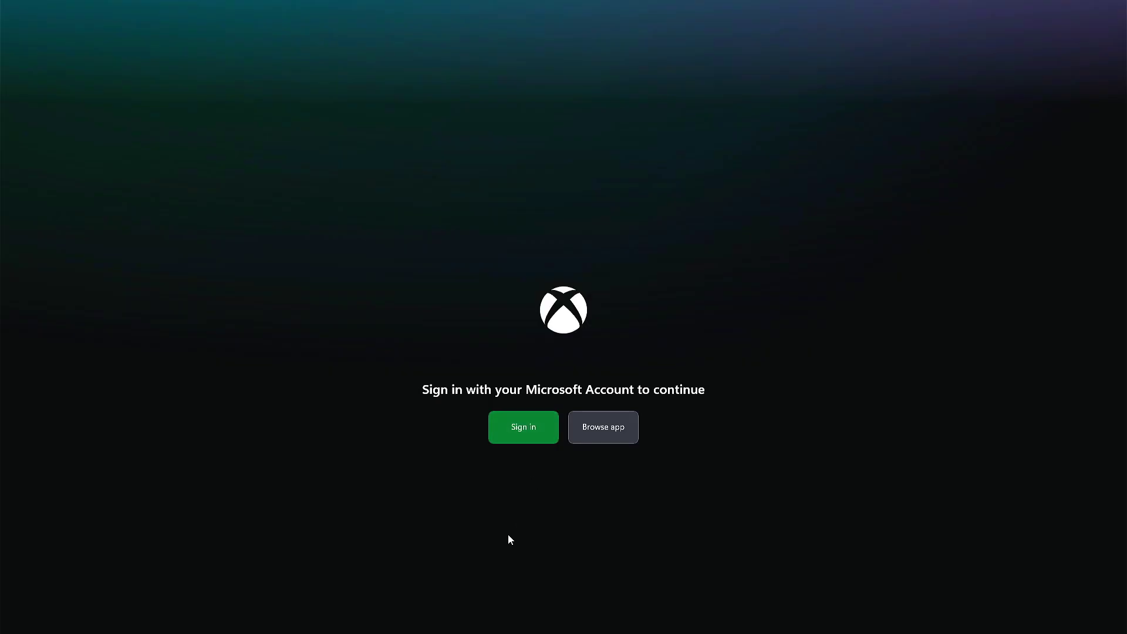
Step: Browse Xbox without signing in, then bring up the Xbox/desktop task switcher
{"action": "left_click", "coordinate": [596, 440]}
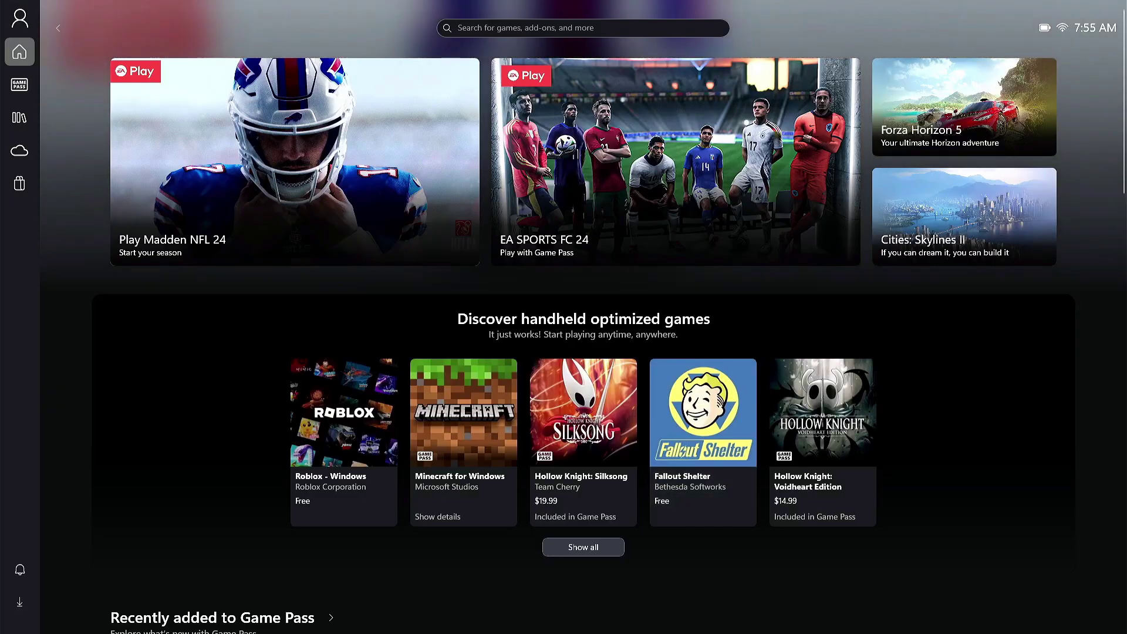
{"action": "key", "text": "alt+Tab"}
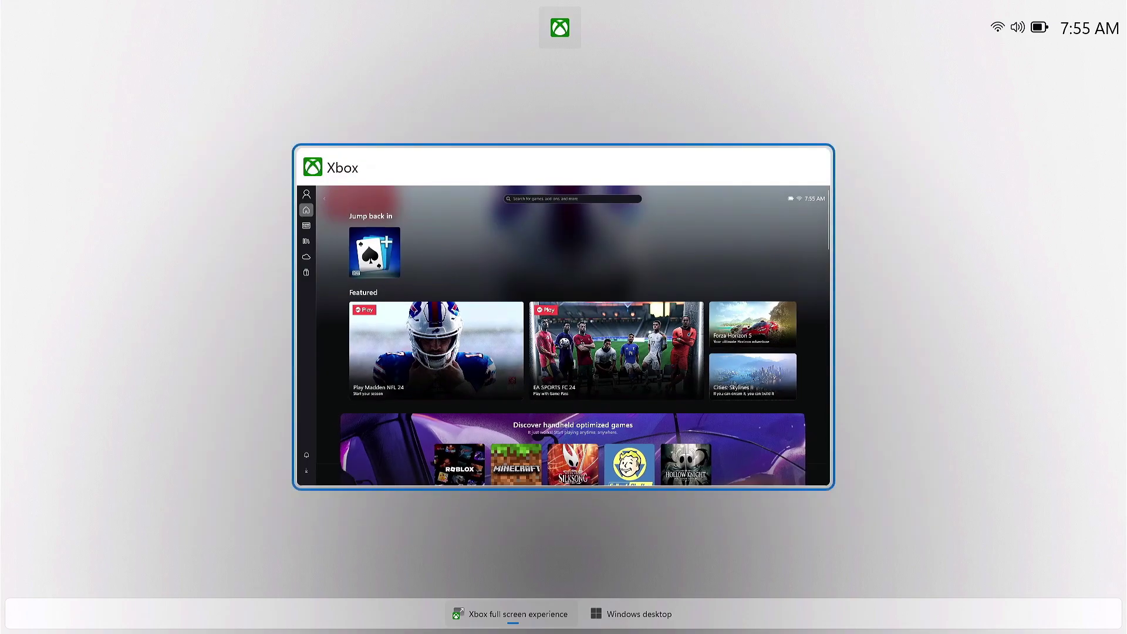